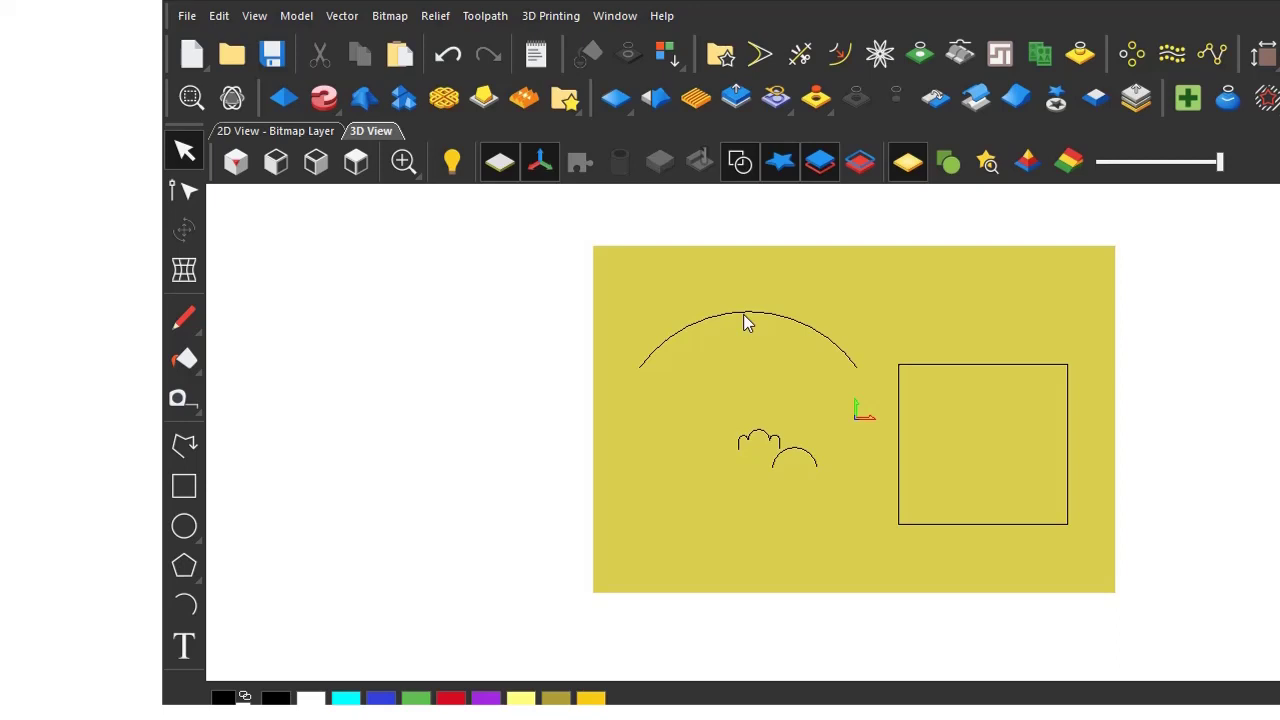
- Set up an extrusion with the large arc as drive rail, using its other side, and the small three-lobed curve as start profile
left_click(325, 100)
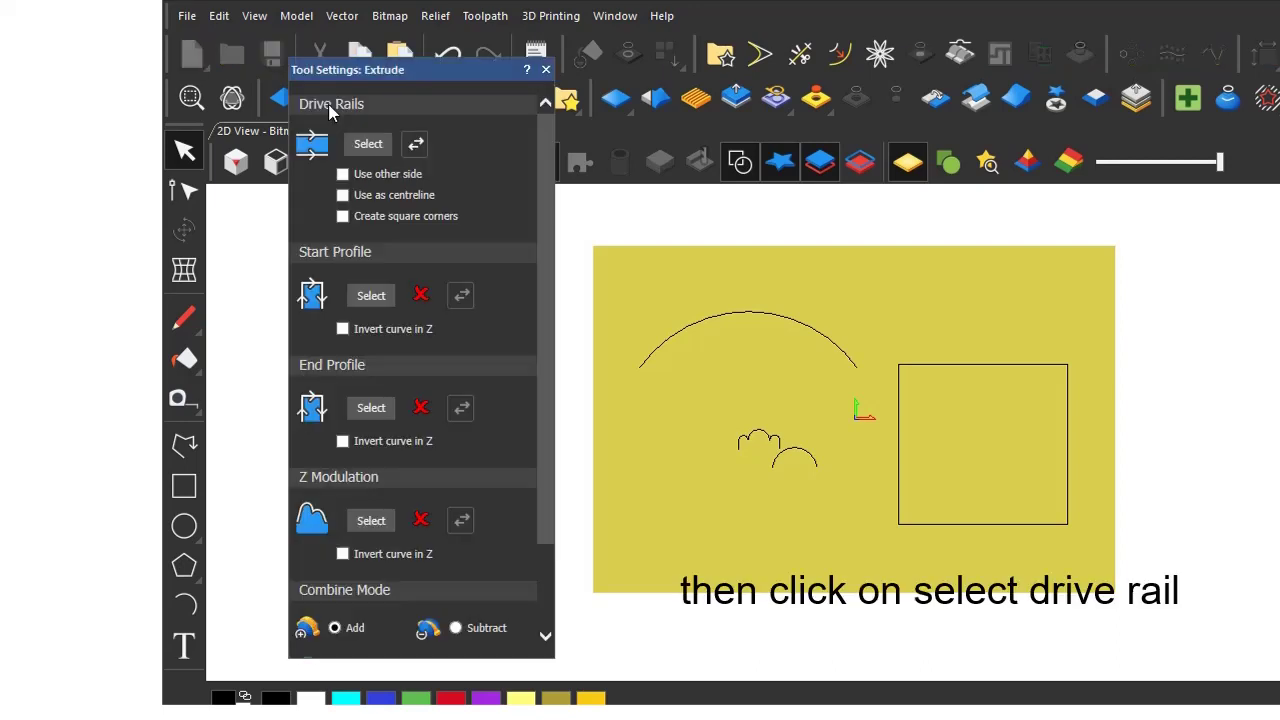
left_click(725, 318)
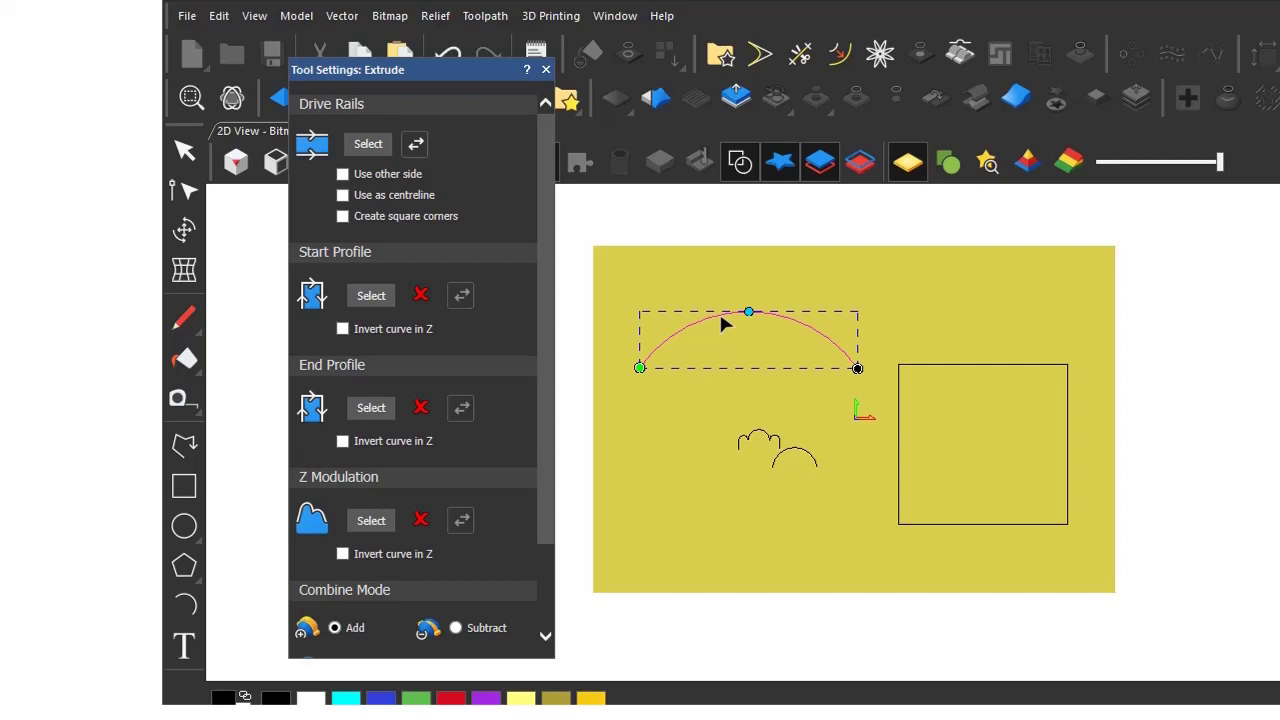
left_click(370, 146)
left_click(748, 442)
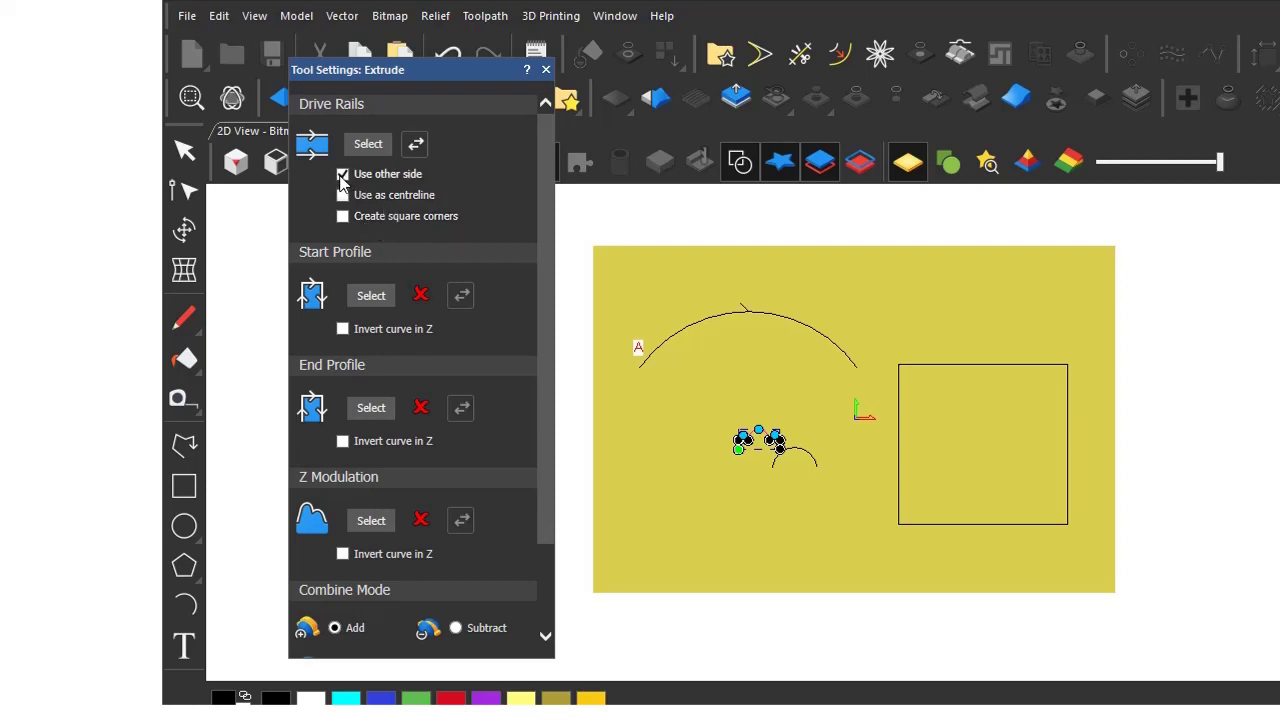
left_click(373, 297)
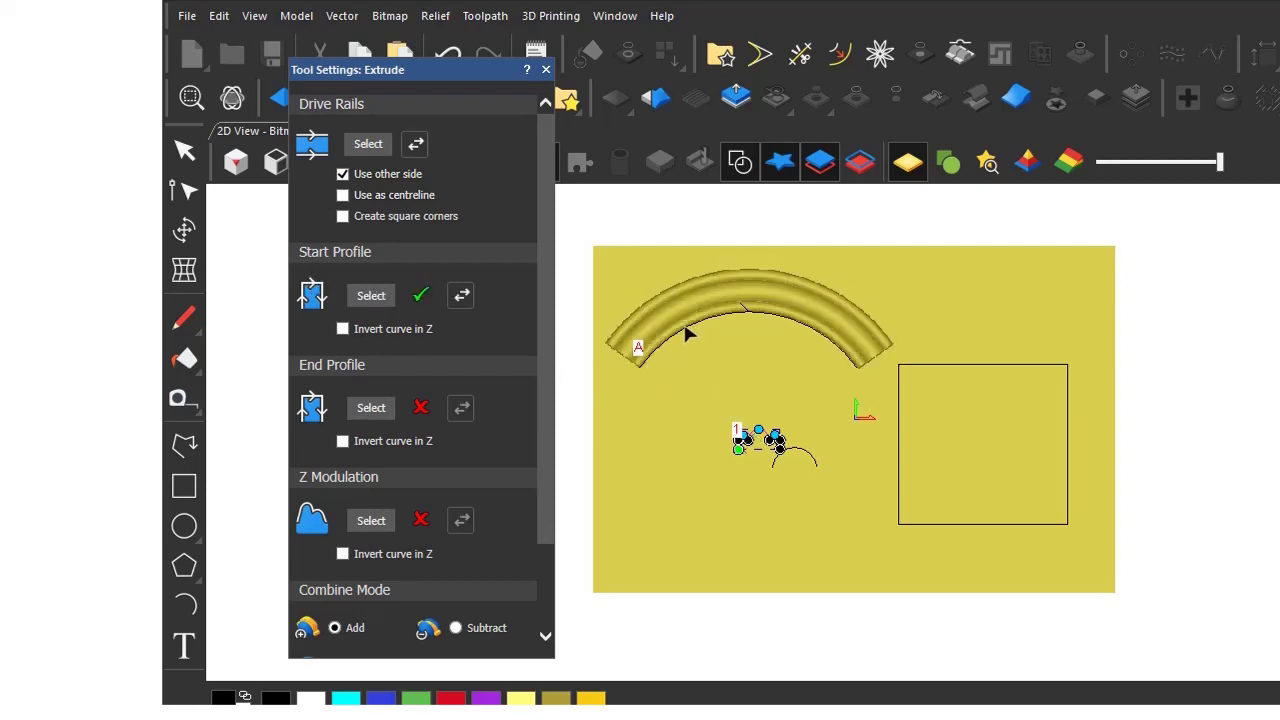
left_click(381, 295)
left_click(746, 444)
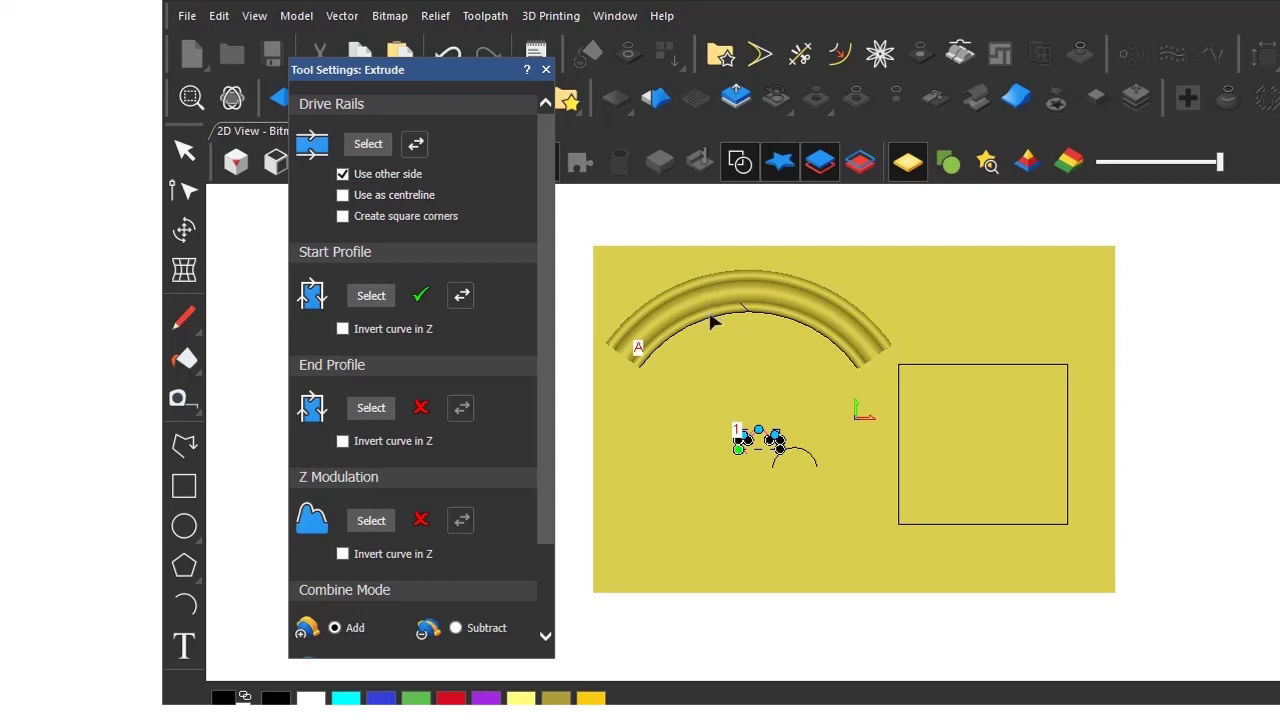
- Try the arc rail as the extrusion's centreline, enable square corners, and turn the centreline option back off
left_click(344, 196)
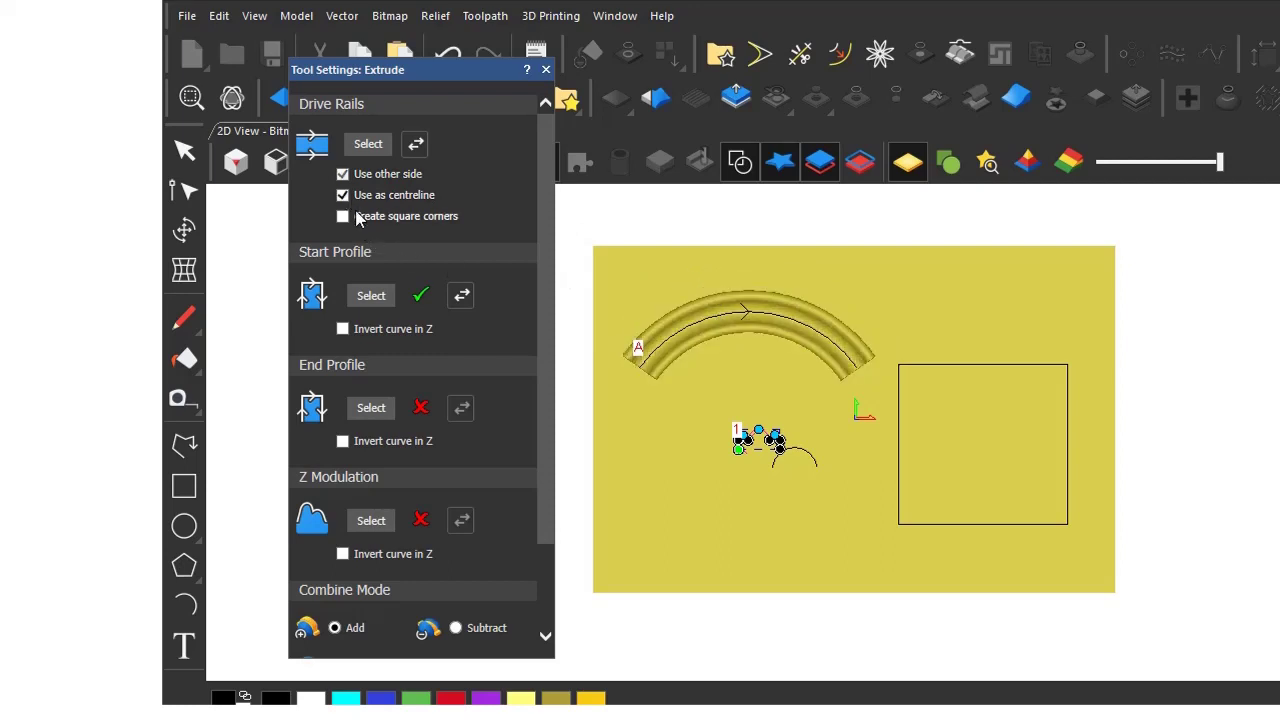
left_click(344, 217)
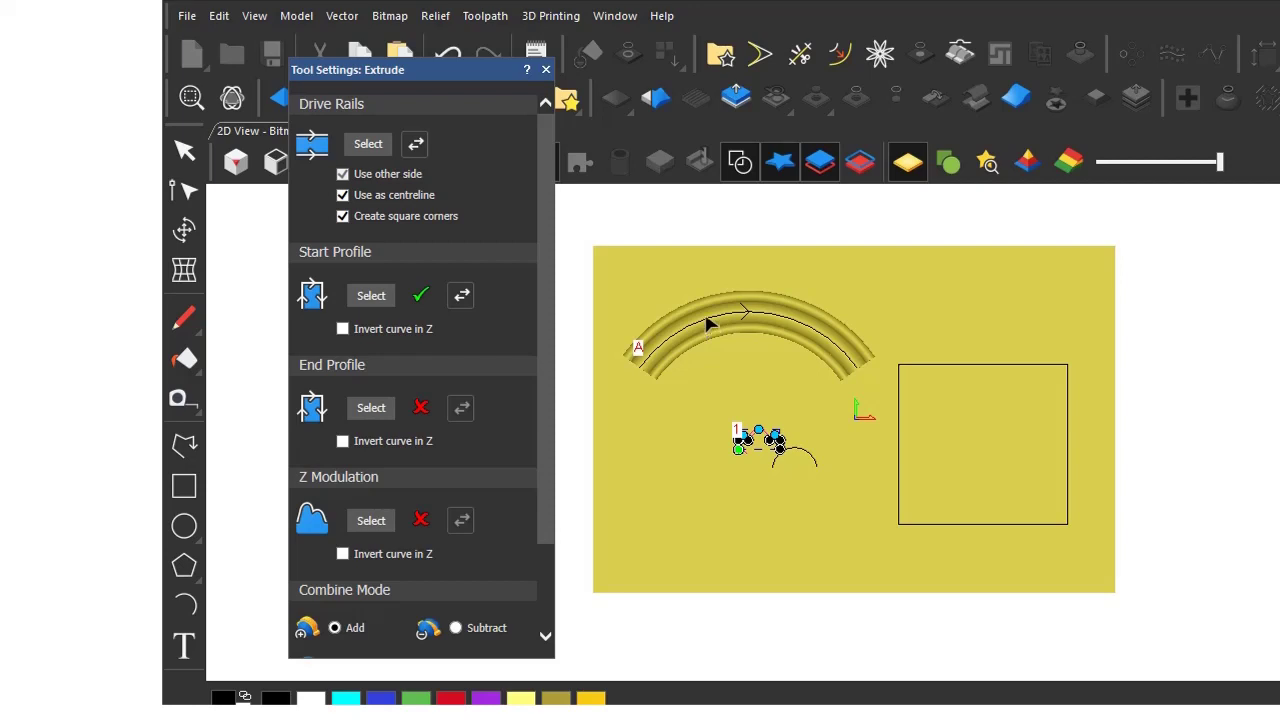
left_click(345, 196)
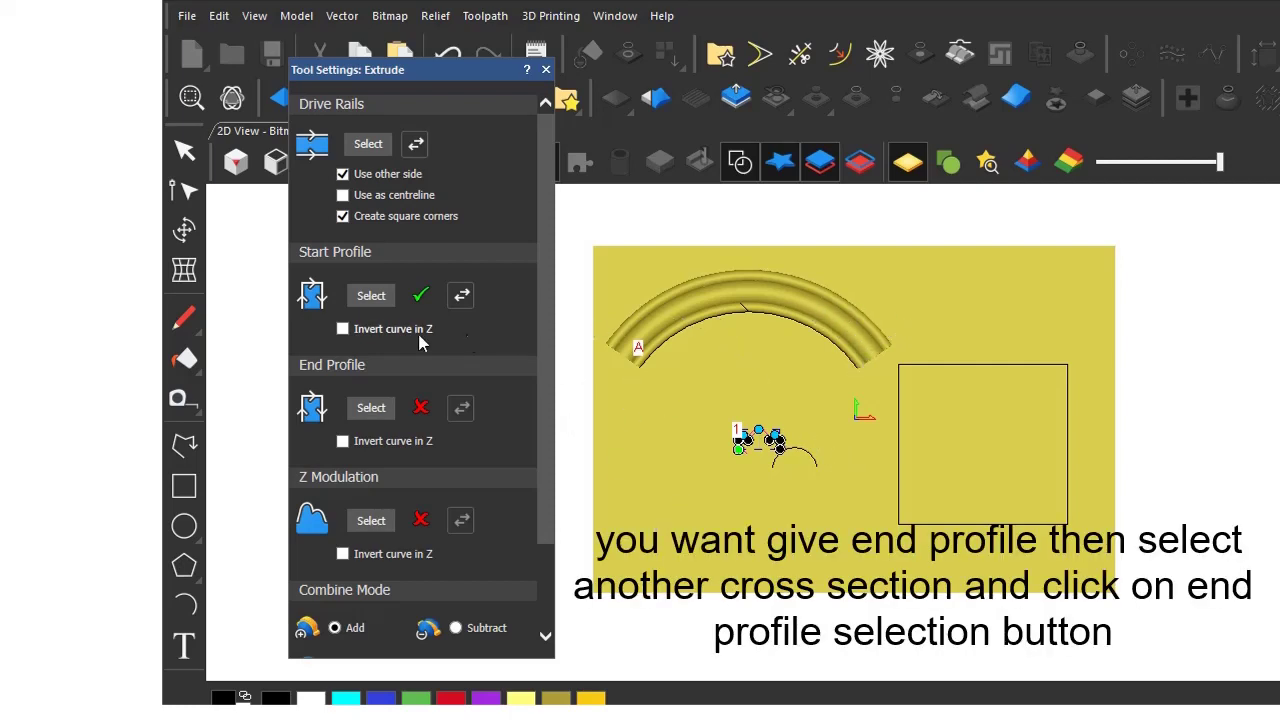
- Assign the small plain arc as the extrusion's end profile, inspect the preview, and close the Extrude tool without applying
left_click(800, 456)
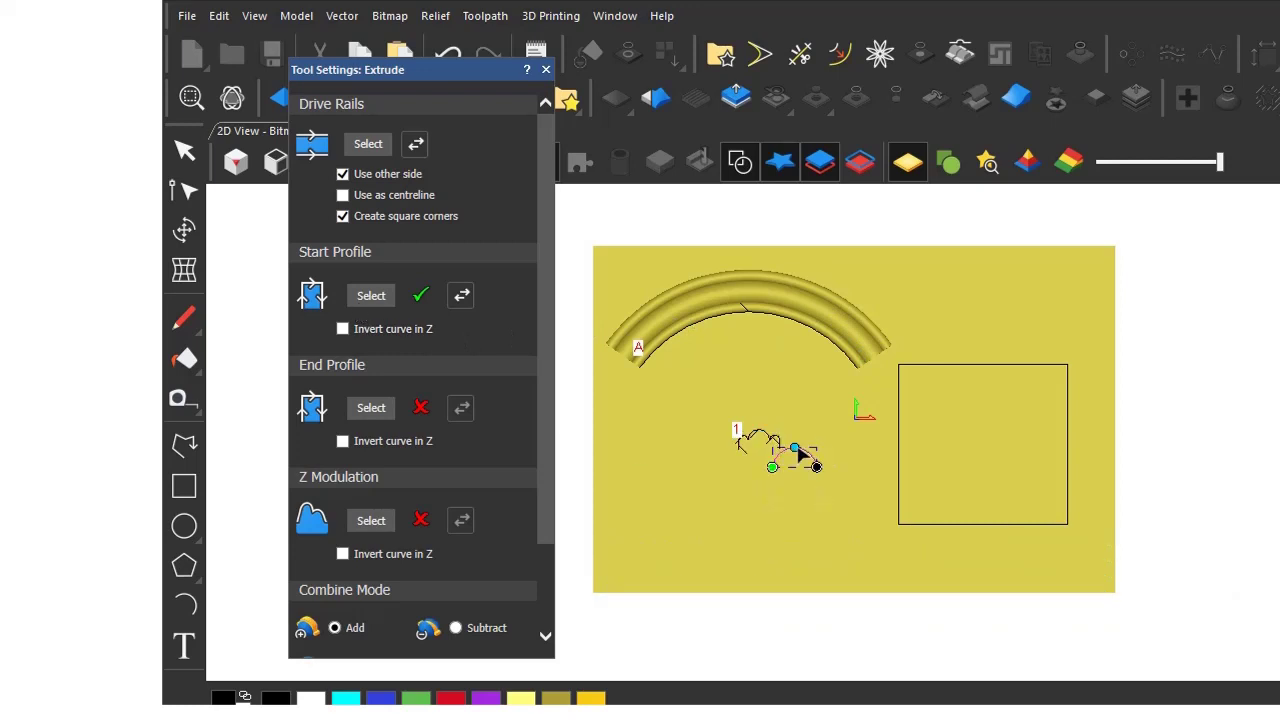
left_click(371, 412)
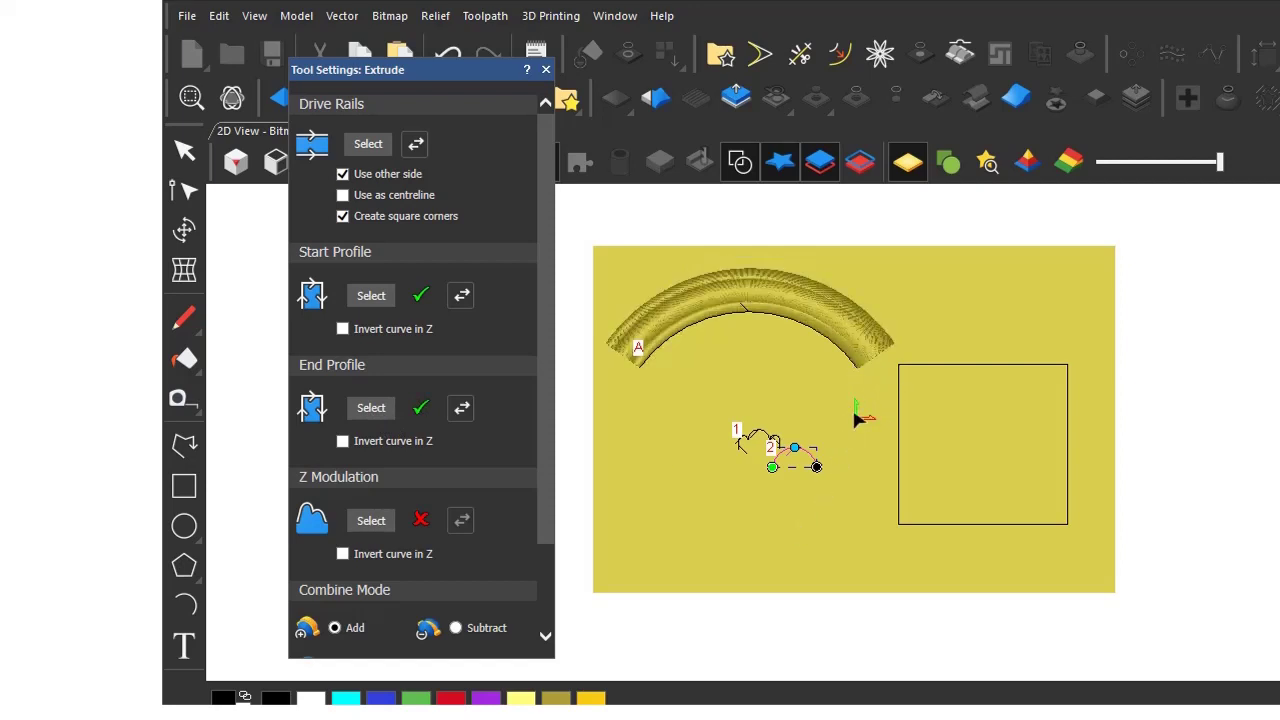
scroll(849, 380, "up", 2)
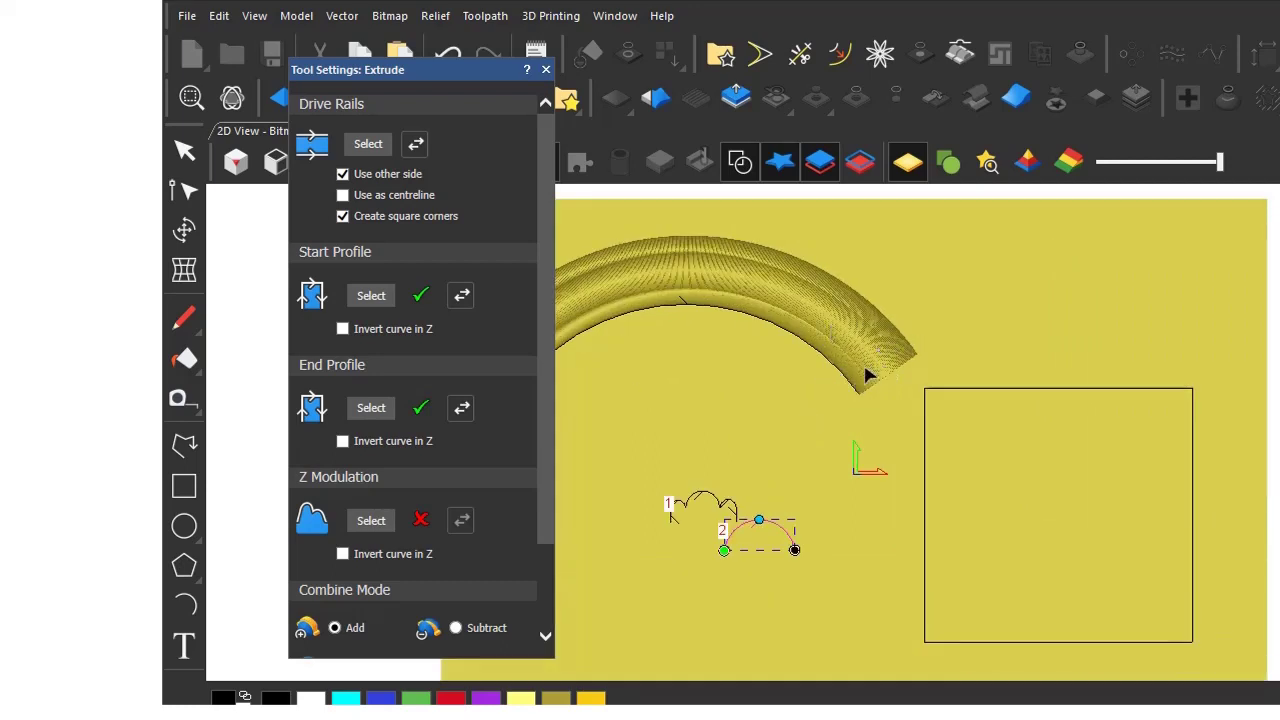
scroll(835, 455, "down", 1)
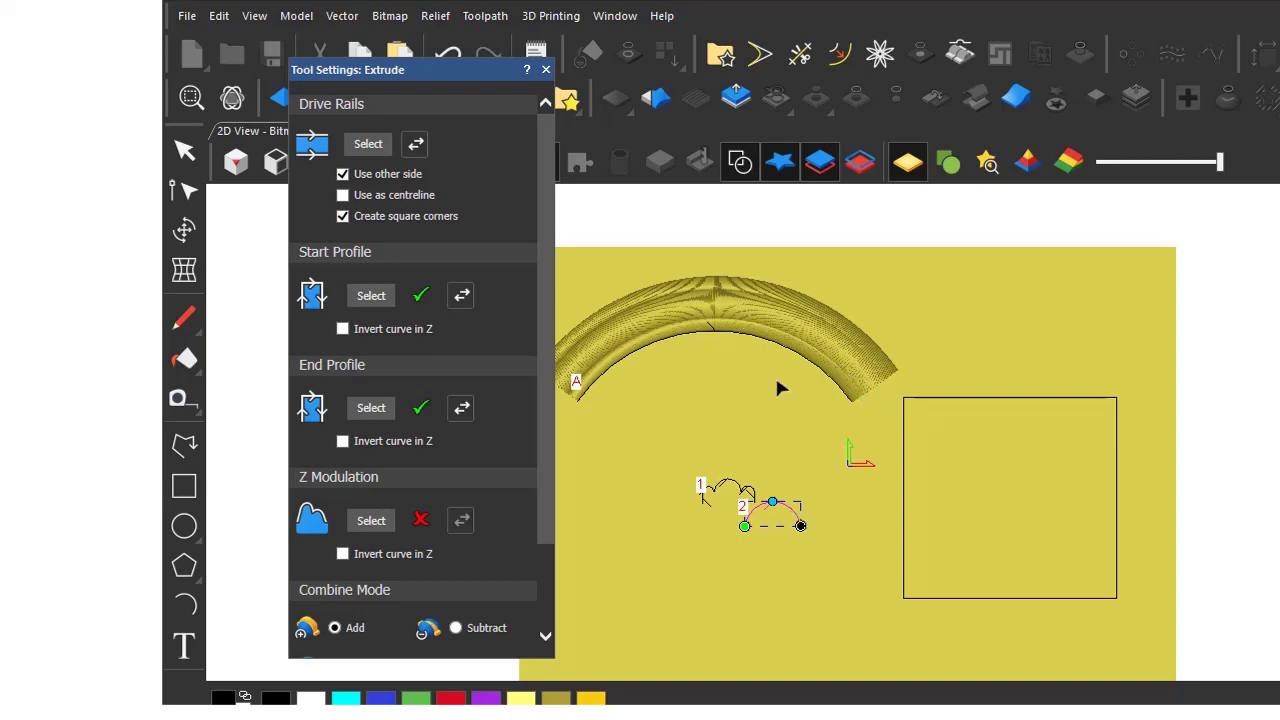
scroll(771, 395, "down", 1)
scroll(771, 393, "up", 2)
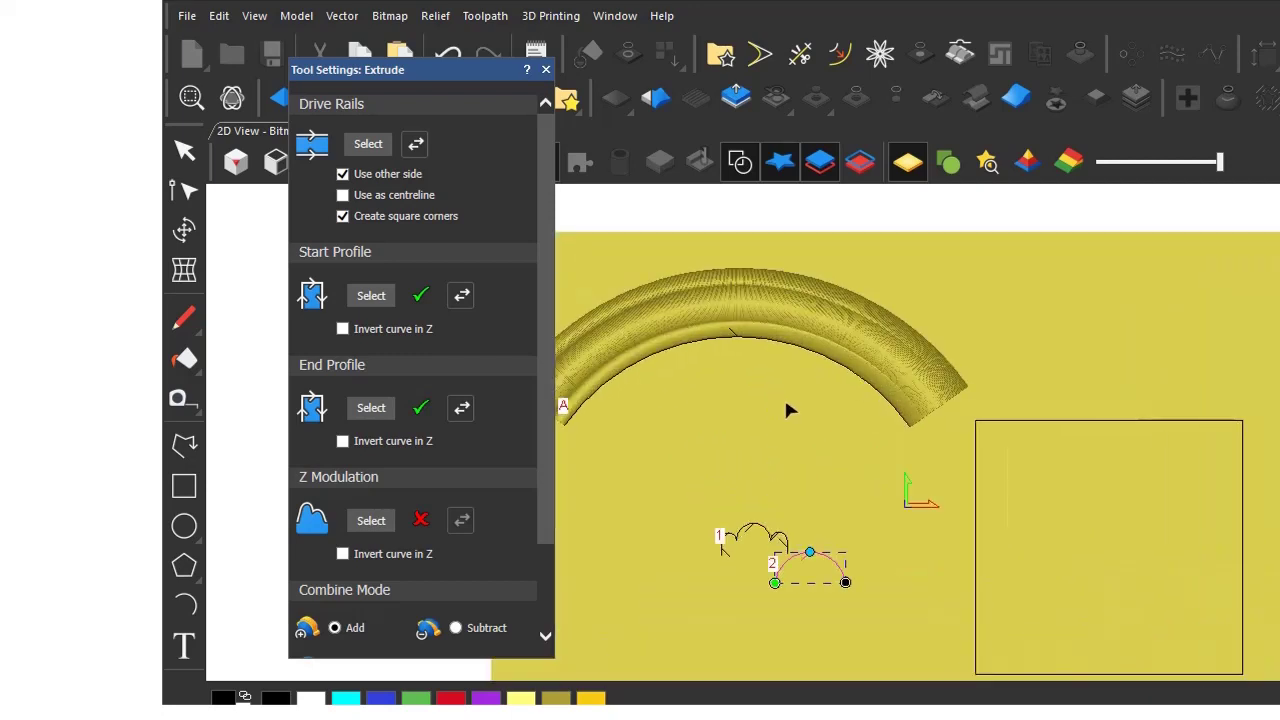
scroll(786, 400, "down", 1)
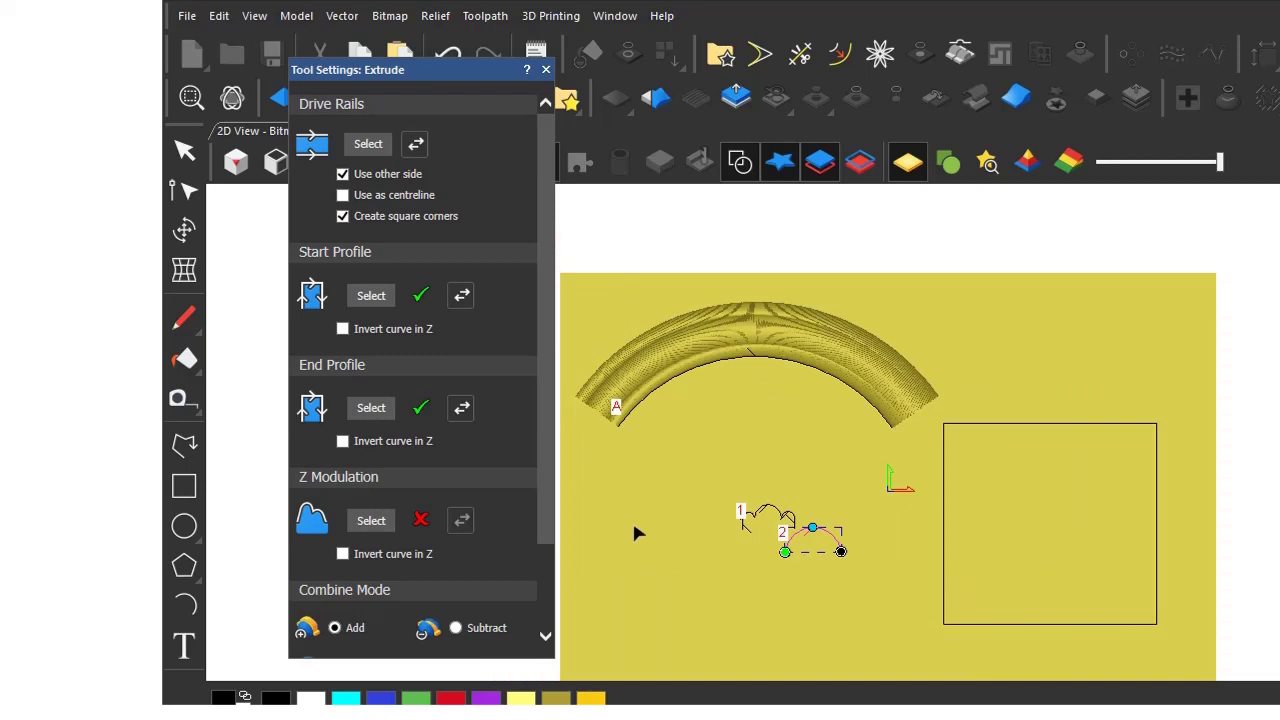
left_click(545, 69)
- Start a new extrusion with the rectangle as drive rail, used as the centreline
scroll(934, 491, "down", 3)
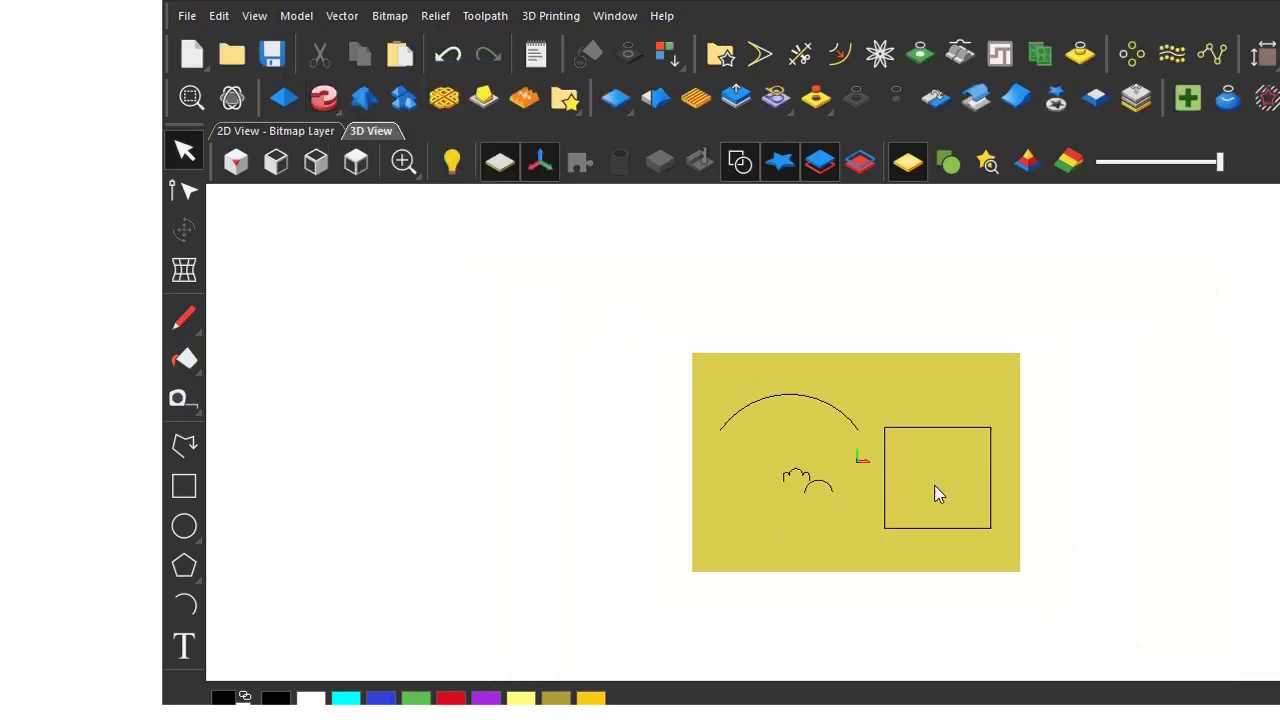
scroll(924, 449, "up", 2)
left_click(898, 405)
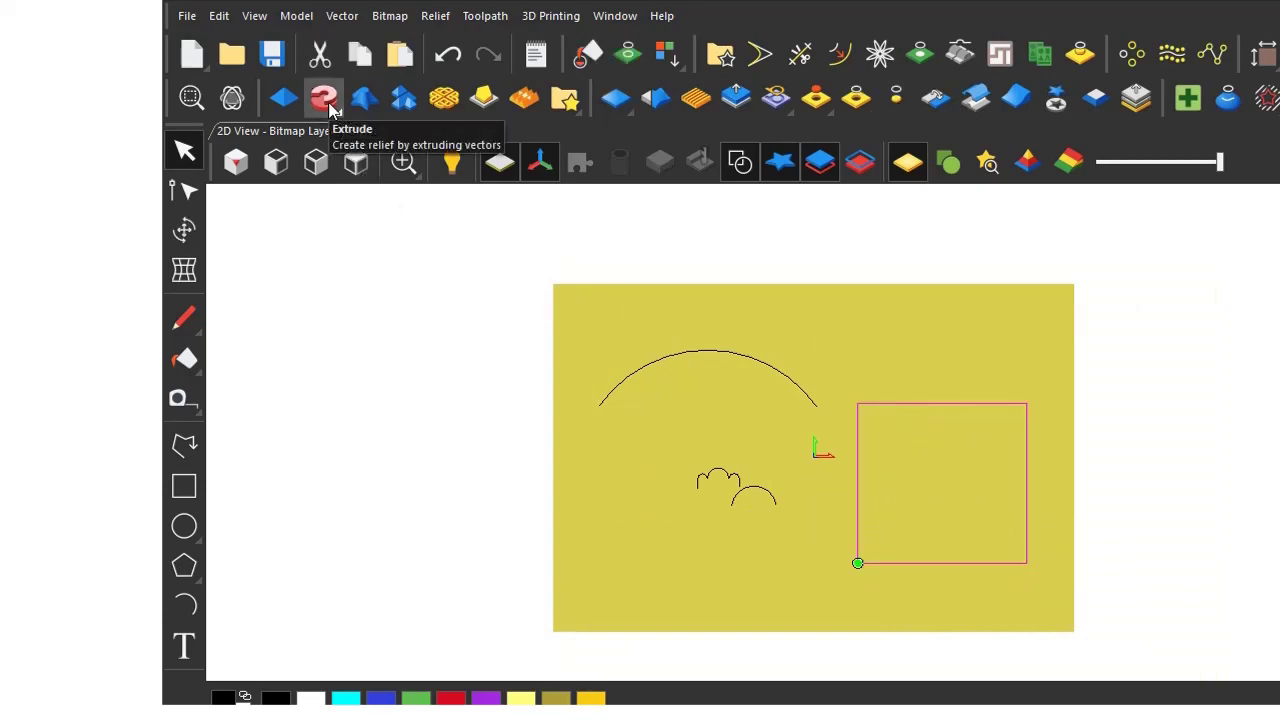
left_click(509, 311)
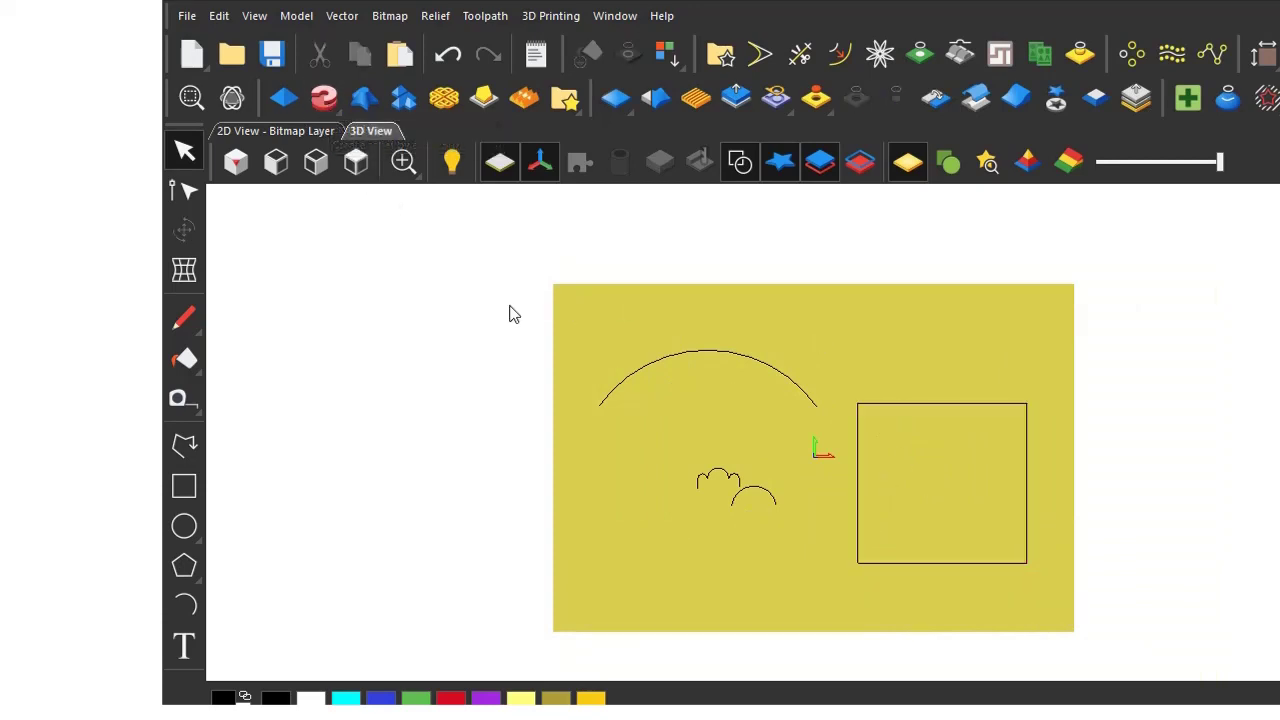
left_click(332, 104)
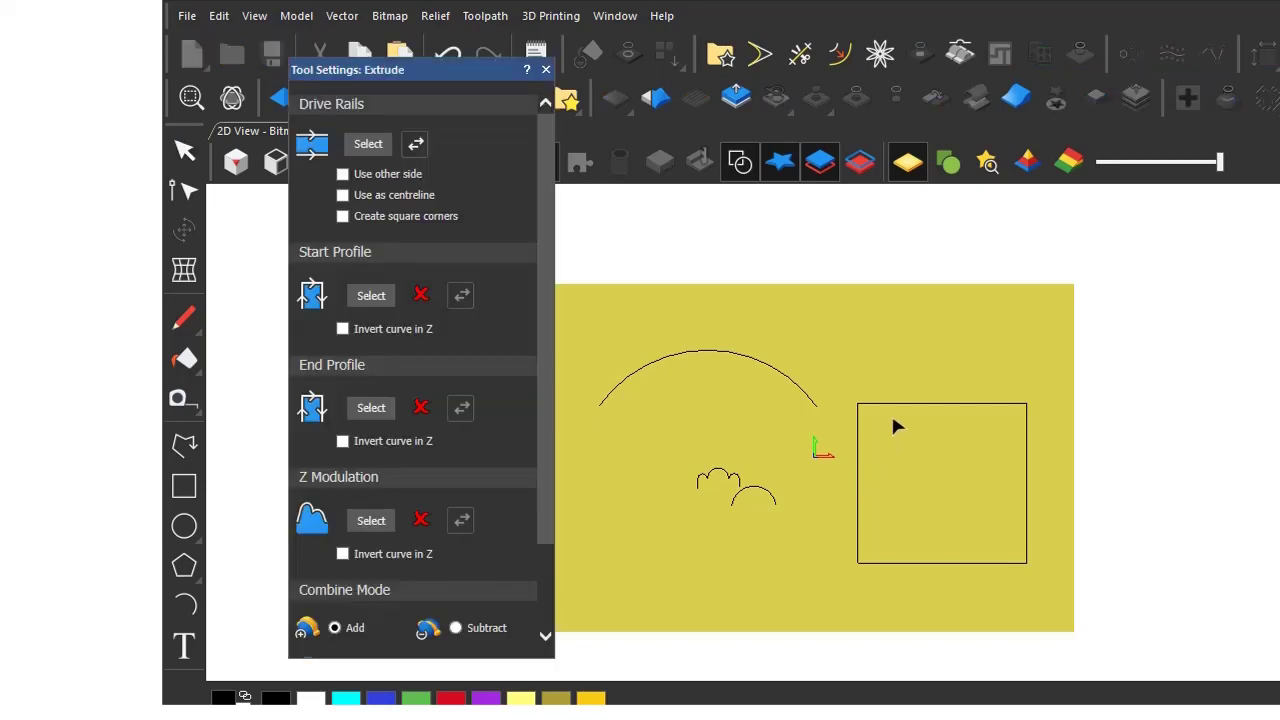
left_click(887, 404)
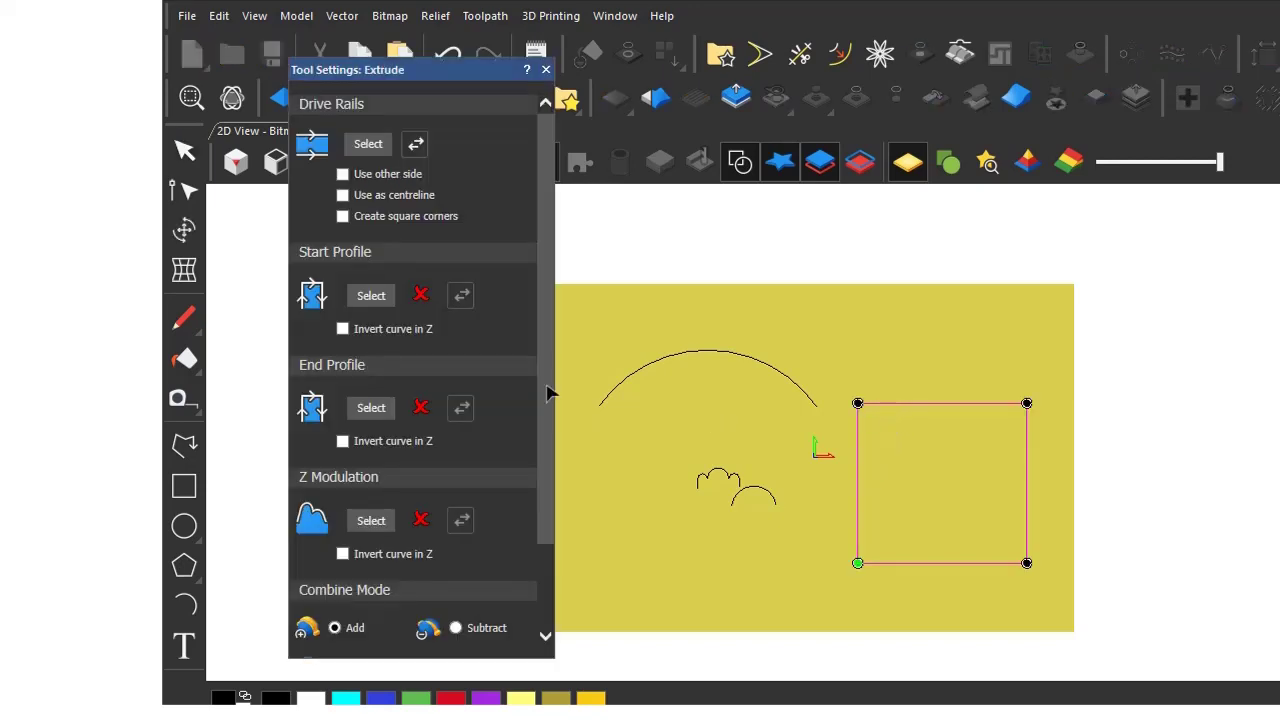
left_click(368, 144)
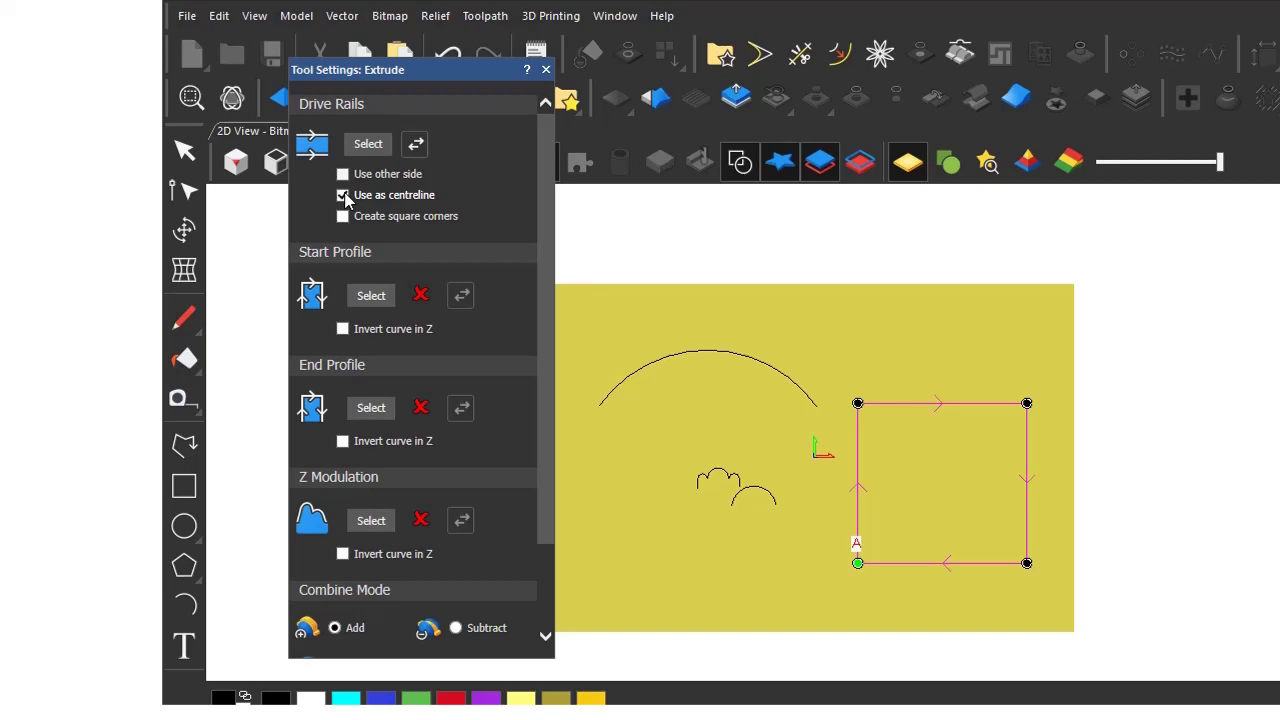
- Use the small three-lobed curve as start profile, apply the rectangle's extrusion with Merge High, and close the Extrude tool
left_click(720, 476)
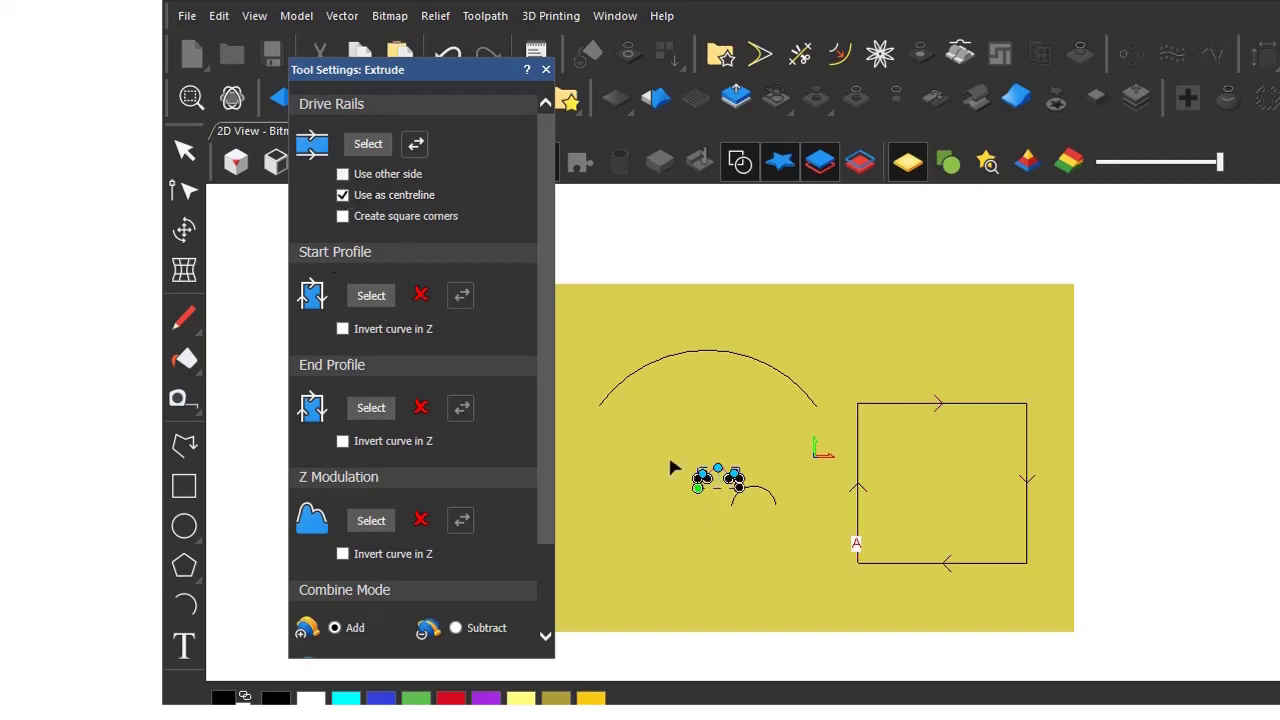
left_click(368, 296)
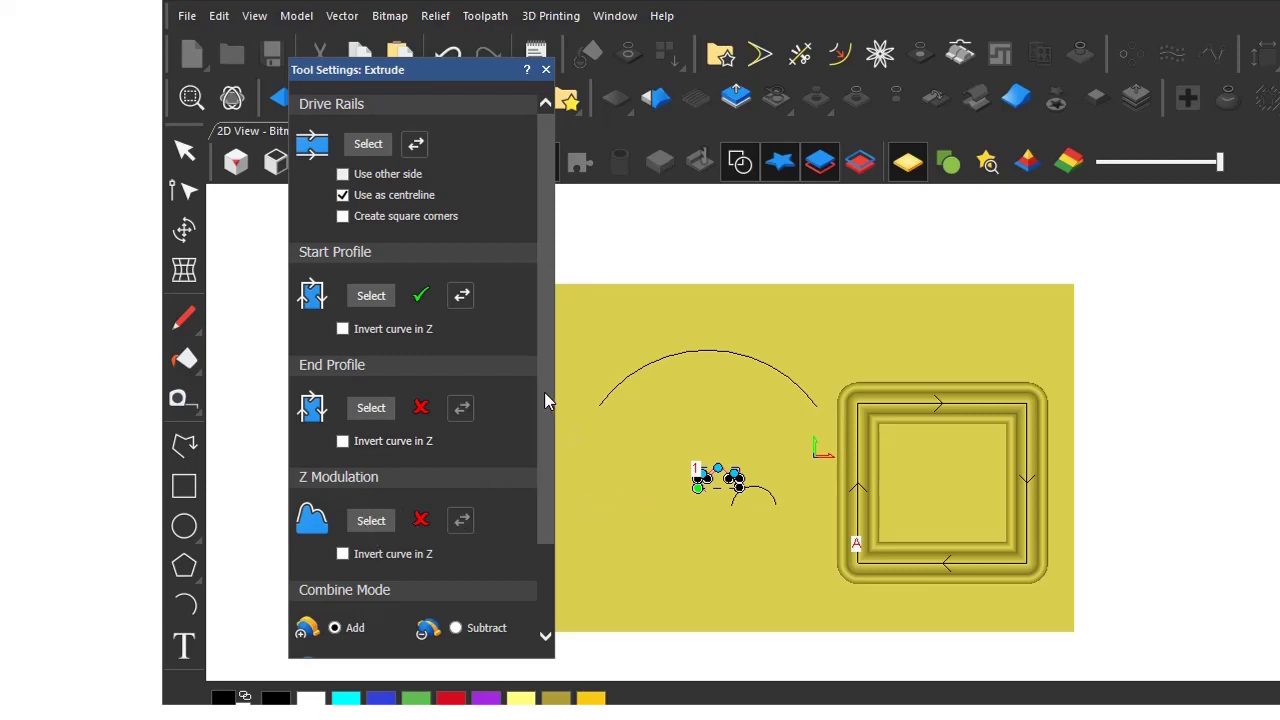
left_click_drag(544, 392, 547, 499)
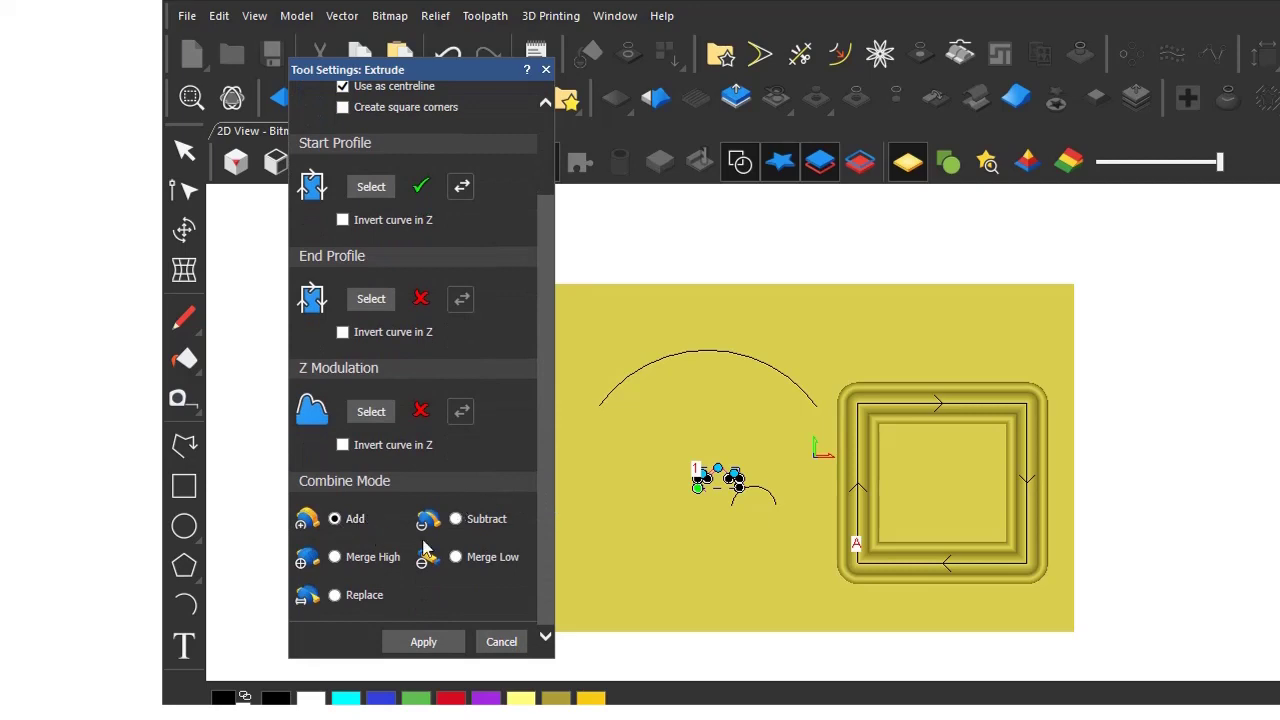
left_click(336, 560)
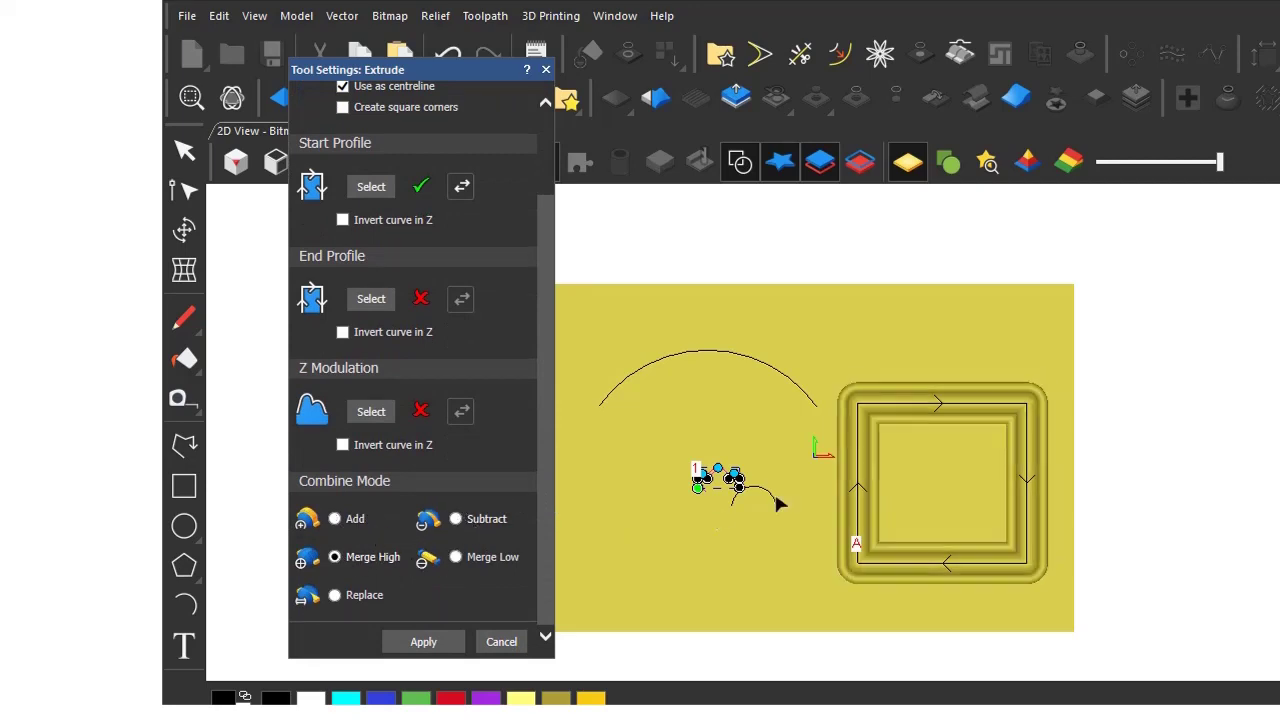
left_click(437, 648)
scroll(929, 425, "up", 2)
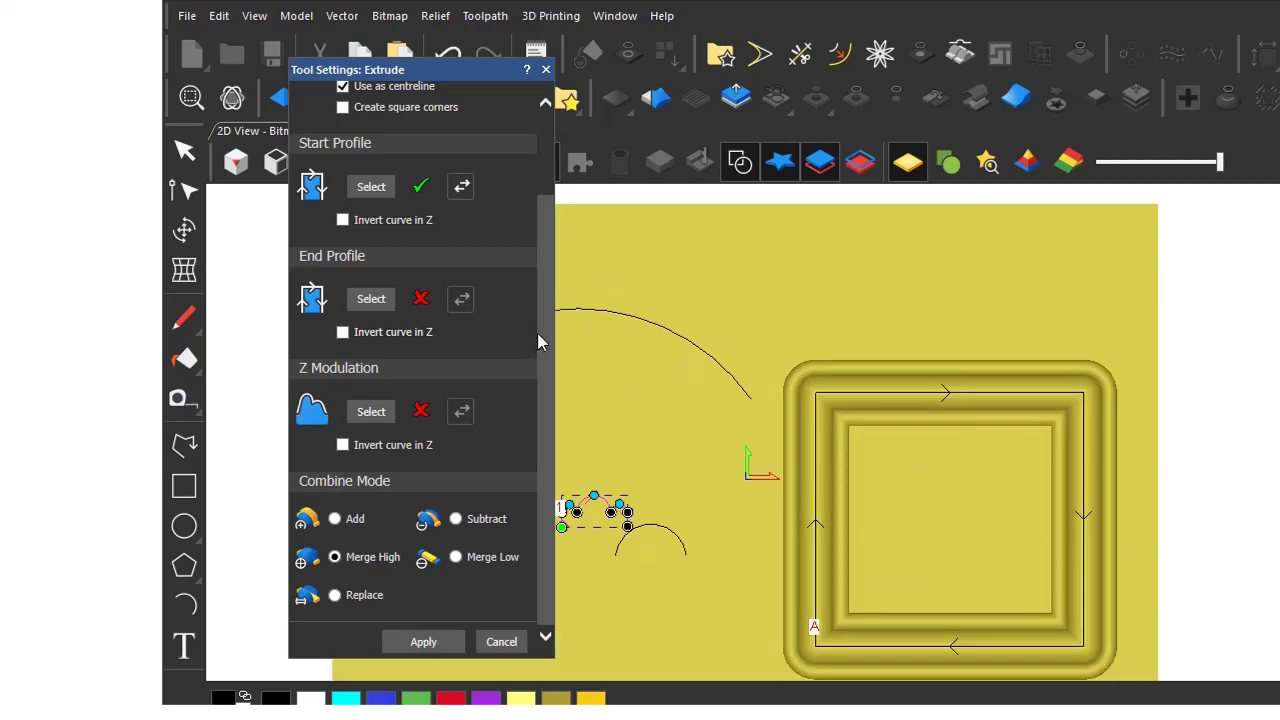
left_click_drag(544, 340, 554, 249)
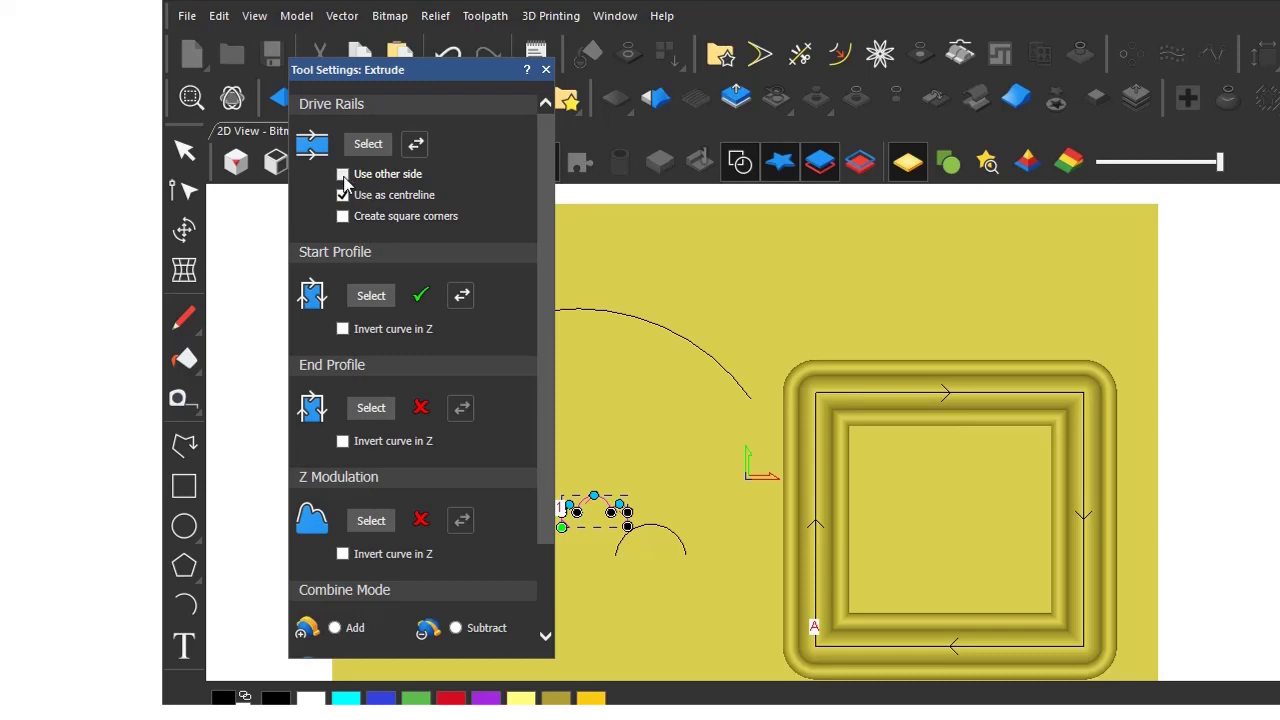
scroll(545, 390, "down", 2)
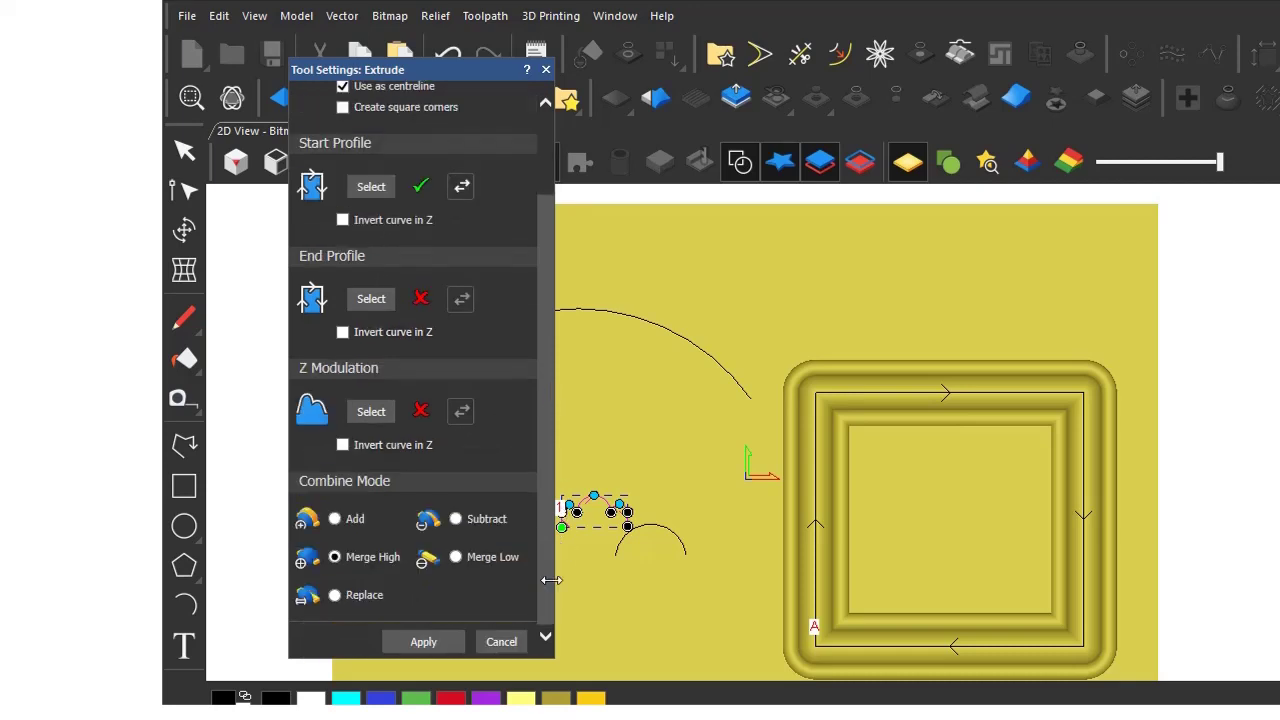
left_click(505, 645)
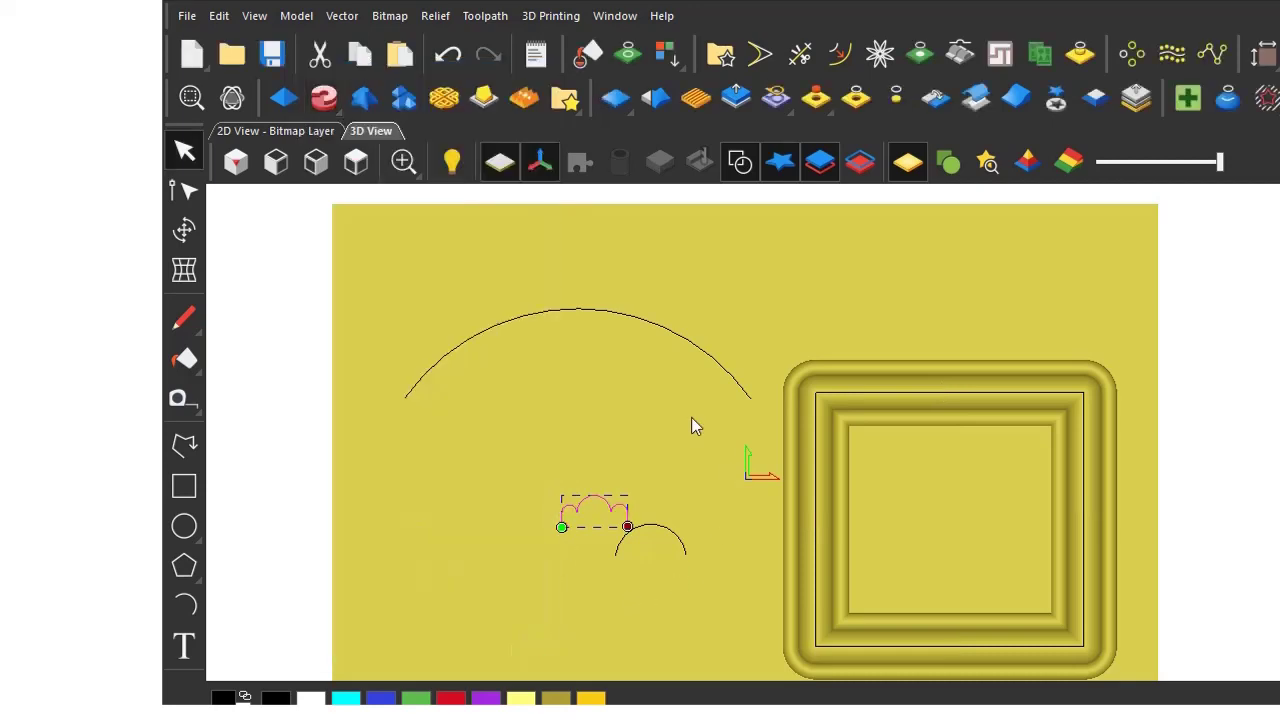
left_click(727, 431)
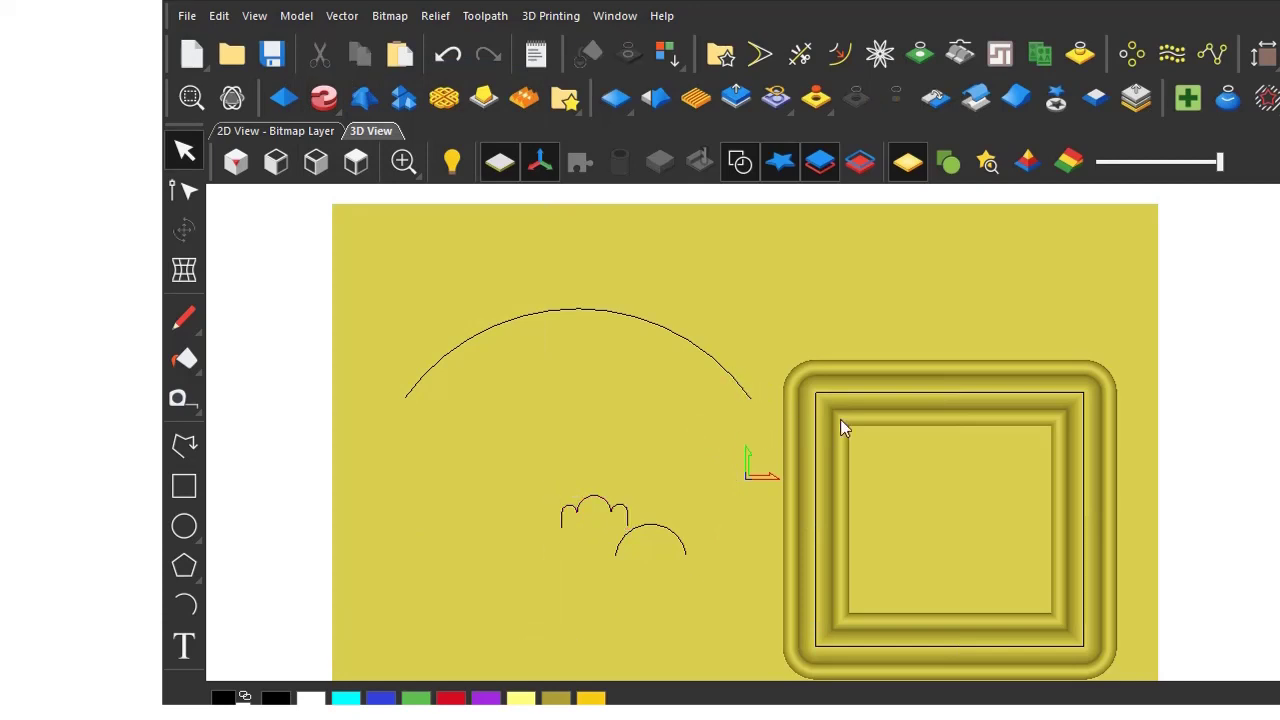
- Draw a rectangle enclosing the extruded frame, centred at about X 143.7 mm, Y -19.4 mm, and leave rectangle creation
scroll(836, 466, "down", 2)
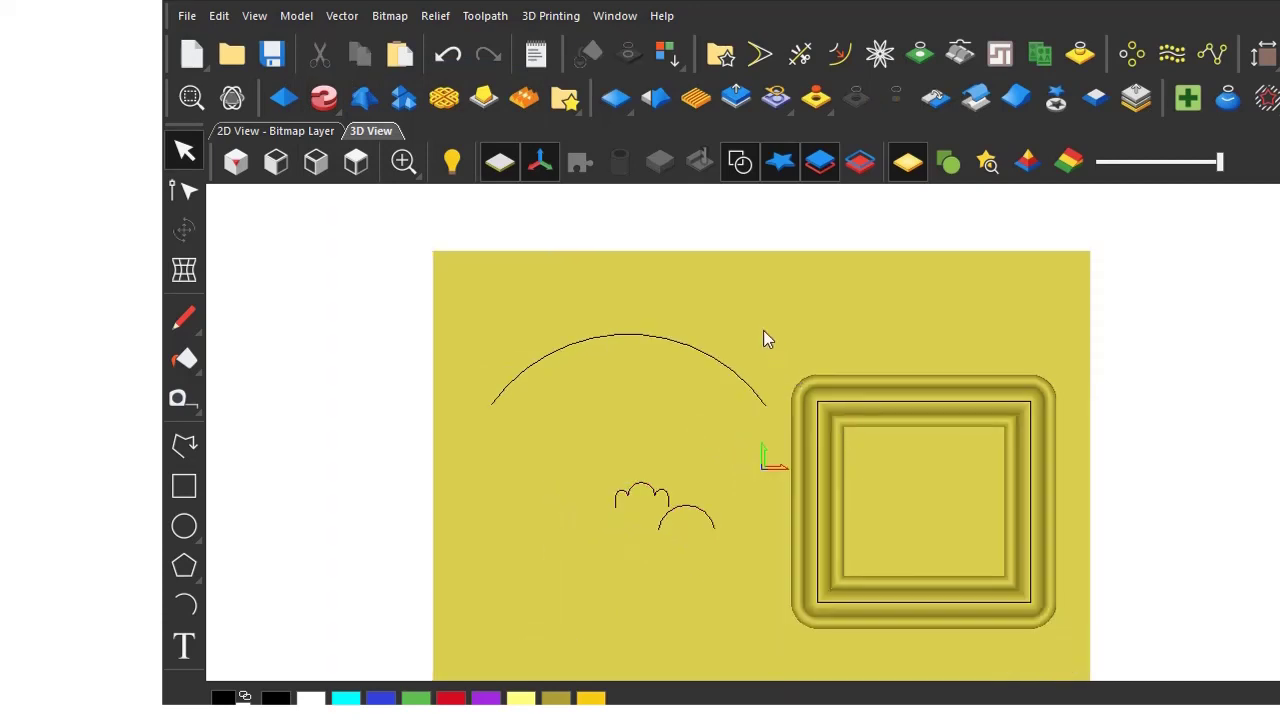
left_click_drag(763, 331, 1061, 656)
left_click(971, 548)
left_click(183, 487)
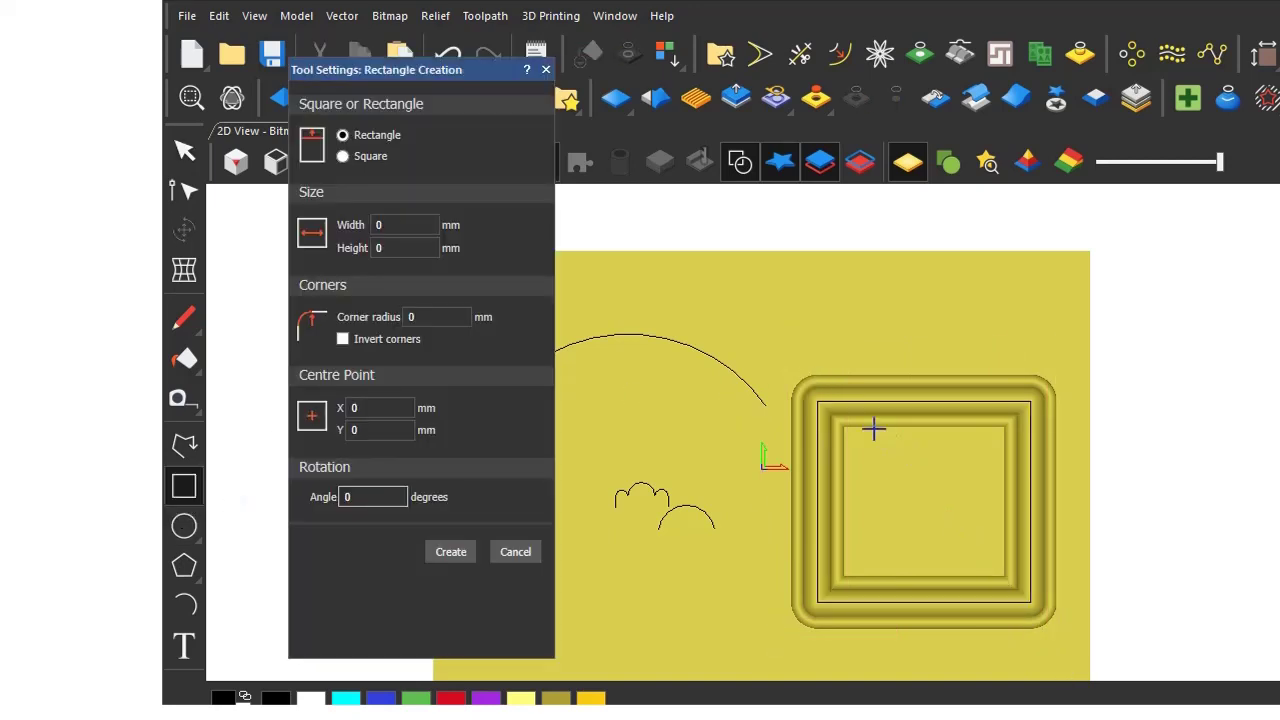
left_click_drag(765, 346, 1072, 636)
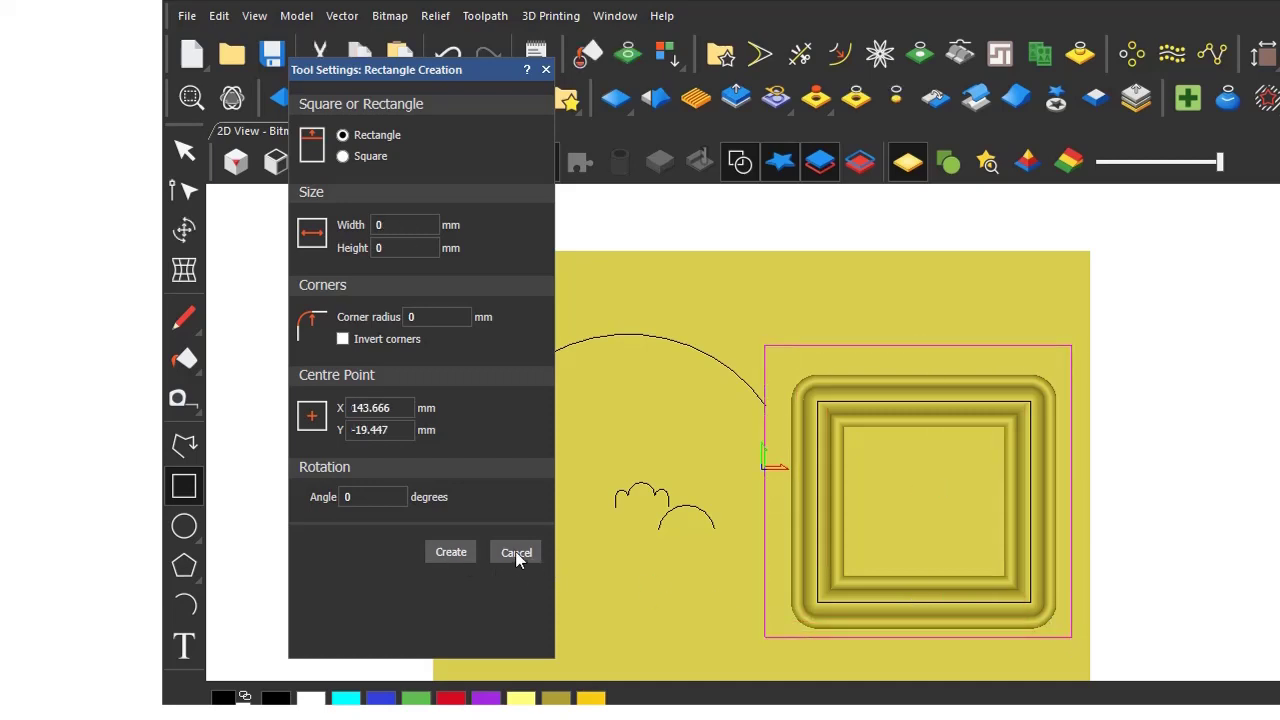
left_click(516, 555)
- Clear the extruded frame's relief inside the enclosing rectangle
left_click(856, 97)
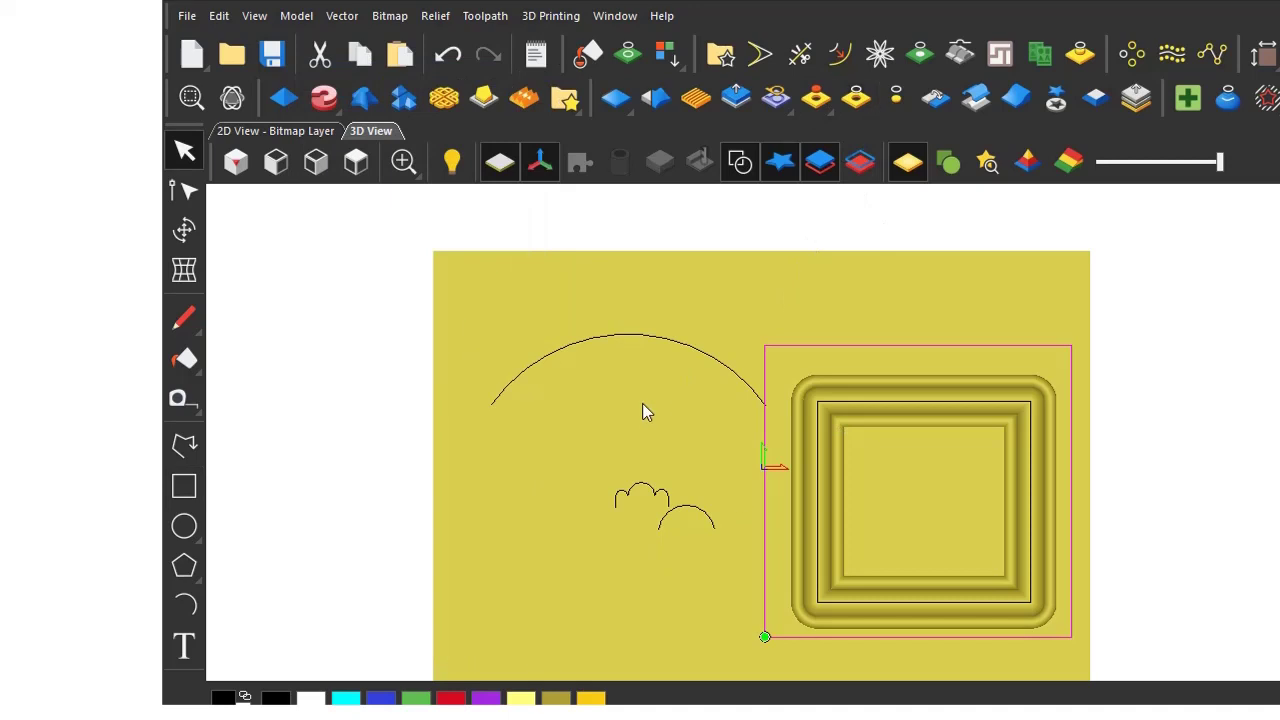
left_click(847, 444)
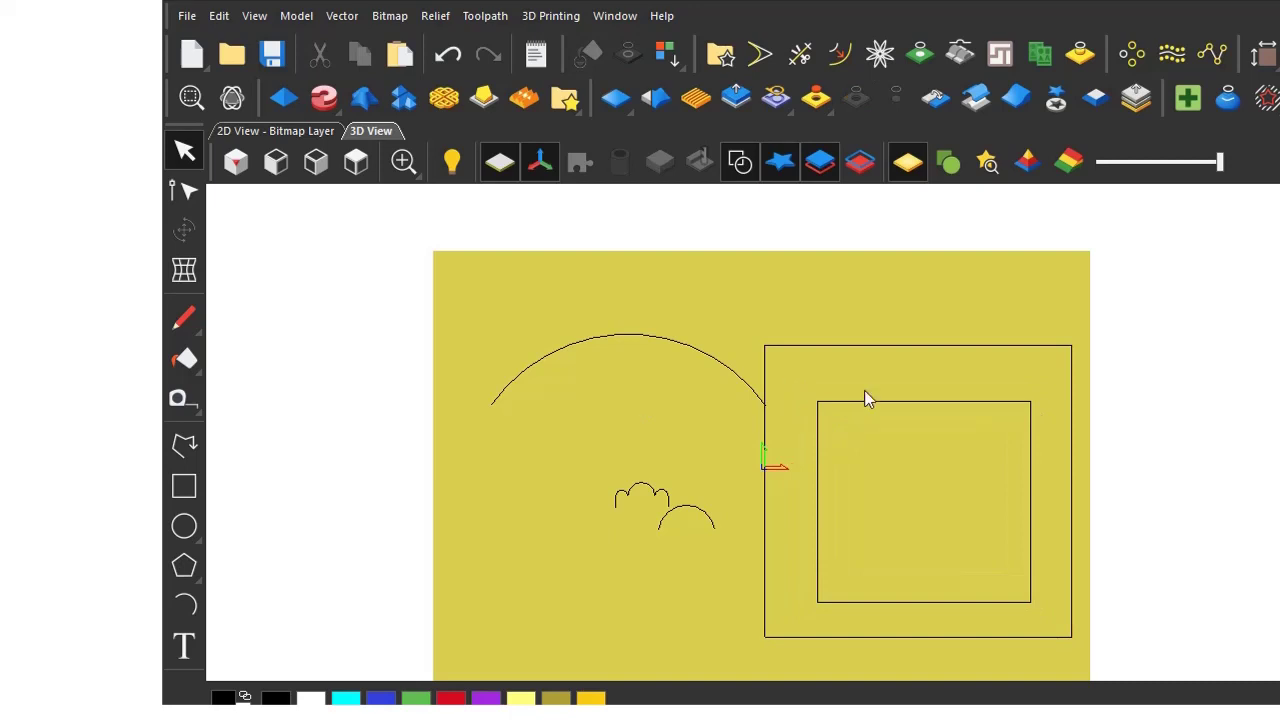
left_click(846, 346)
left_click(664, 366)
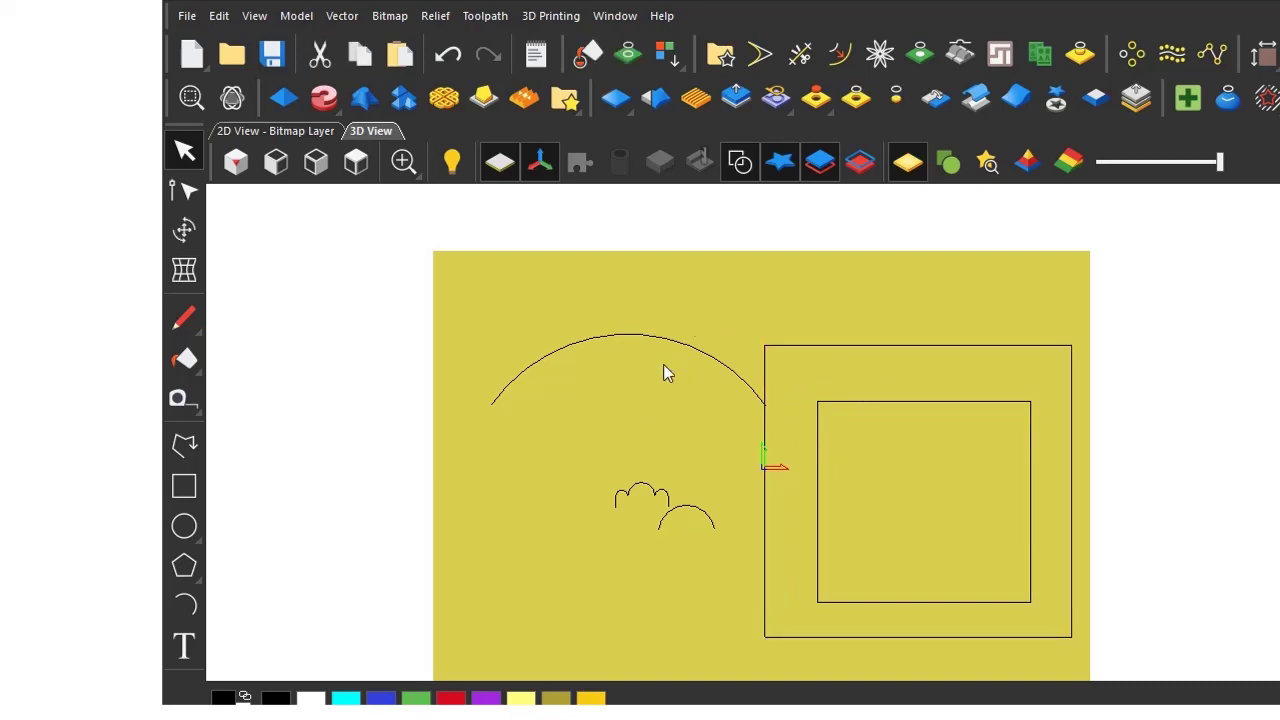
- Start a new extrusion with the larger outer rectangle as drive rail, using its other side
left_click(328, 104)
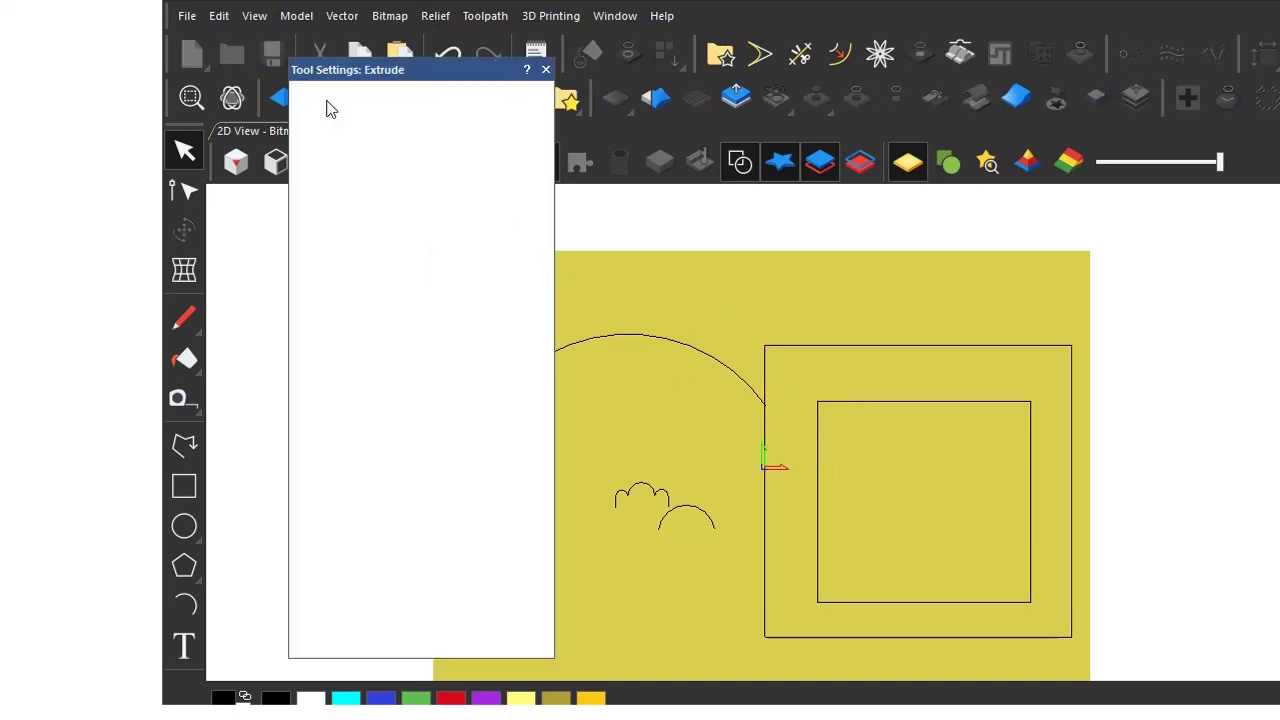
left_click(849, 346)
left_click(368, 145)
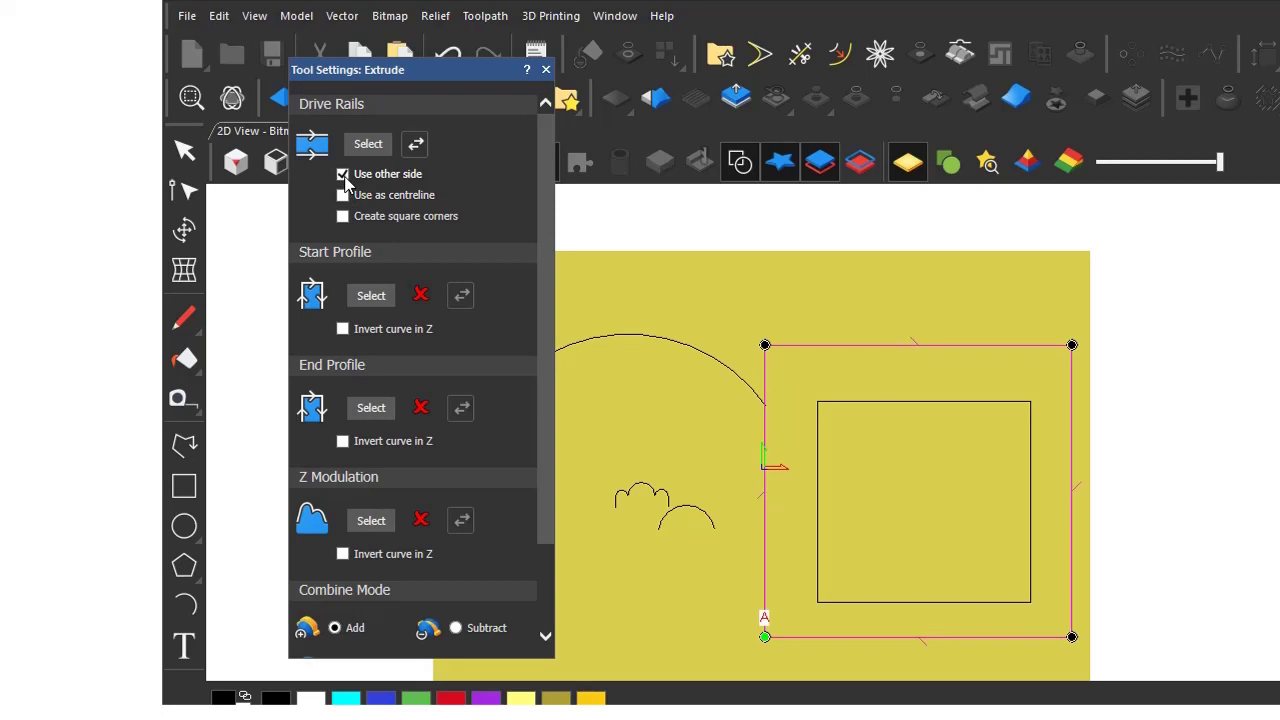
left_click_drag(544, 260, 543, 362)
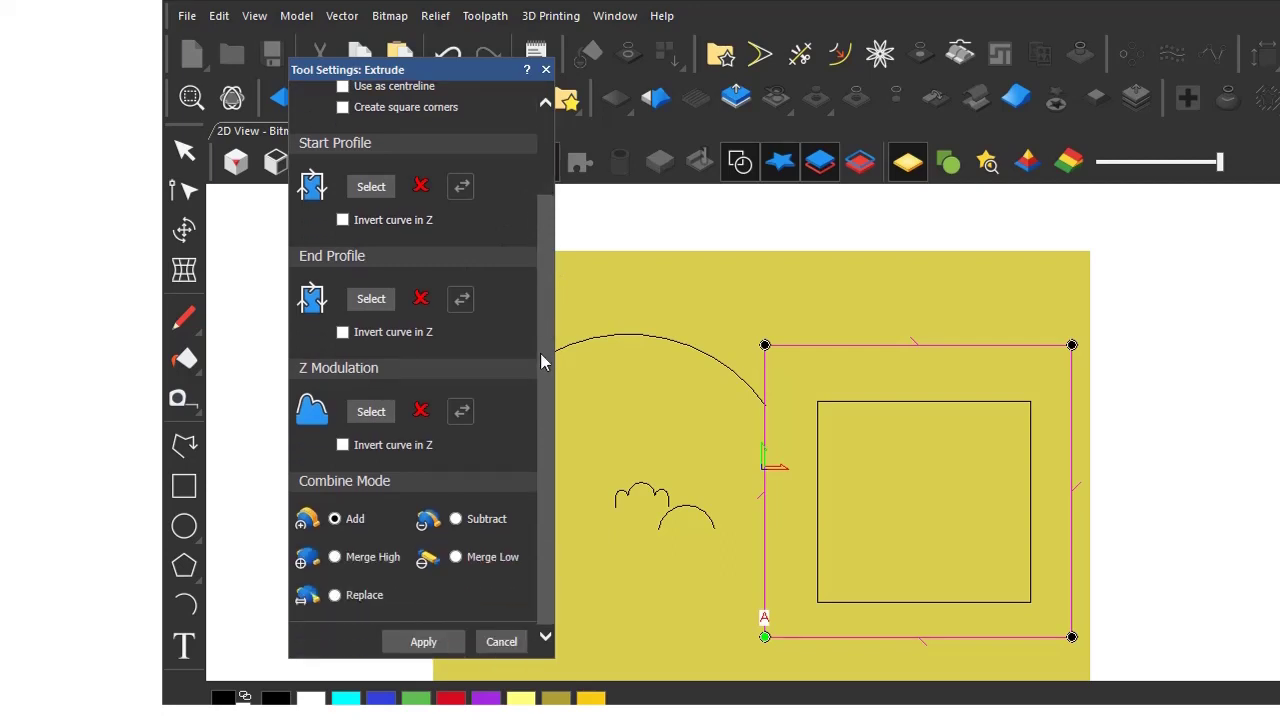
- Assign the small plain arc as both the end profile and the start profile of the rectangle's extrusion
left_click(691, 509)
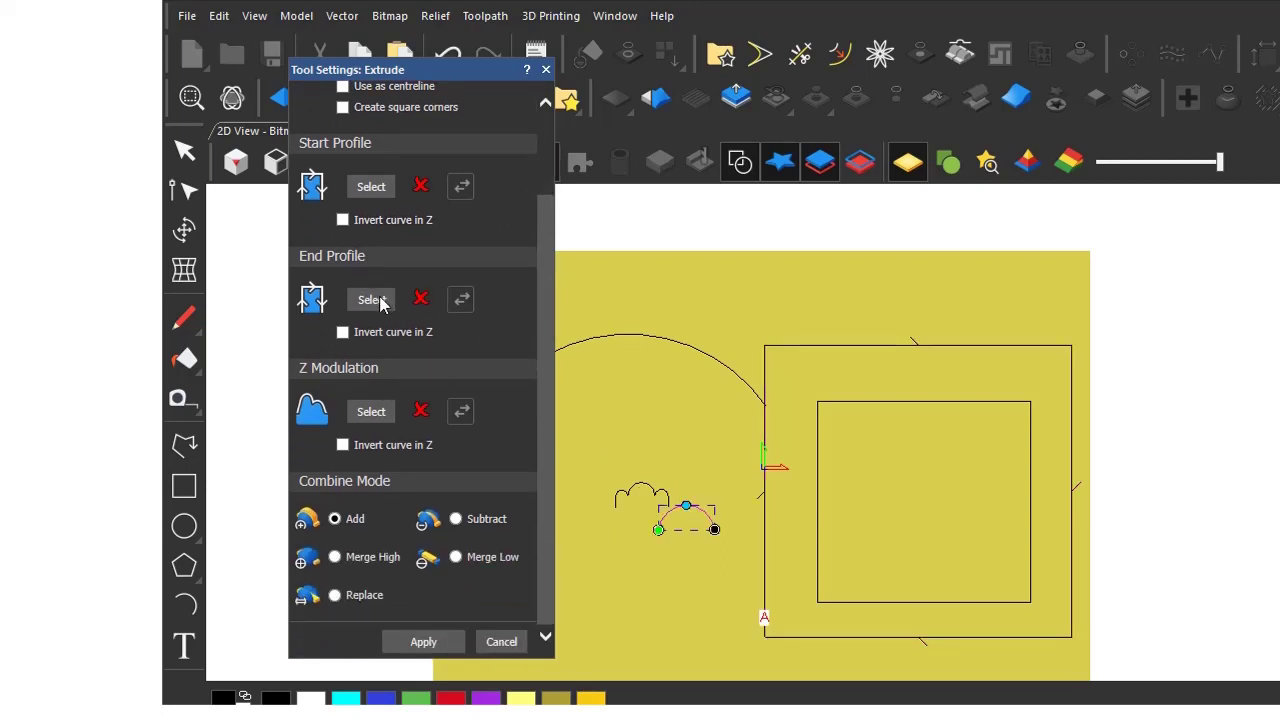
left_click(379, 303)
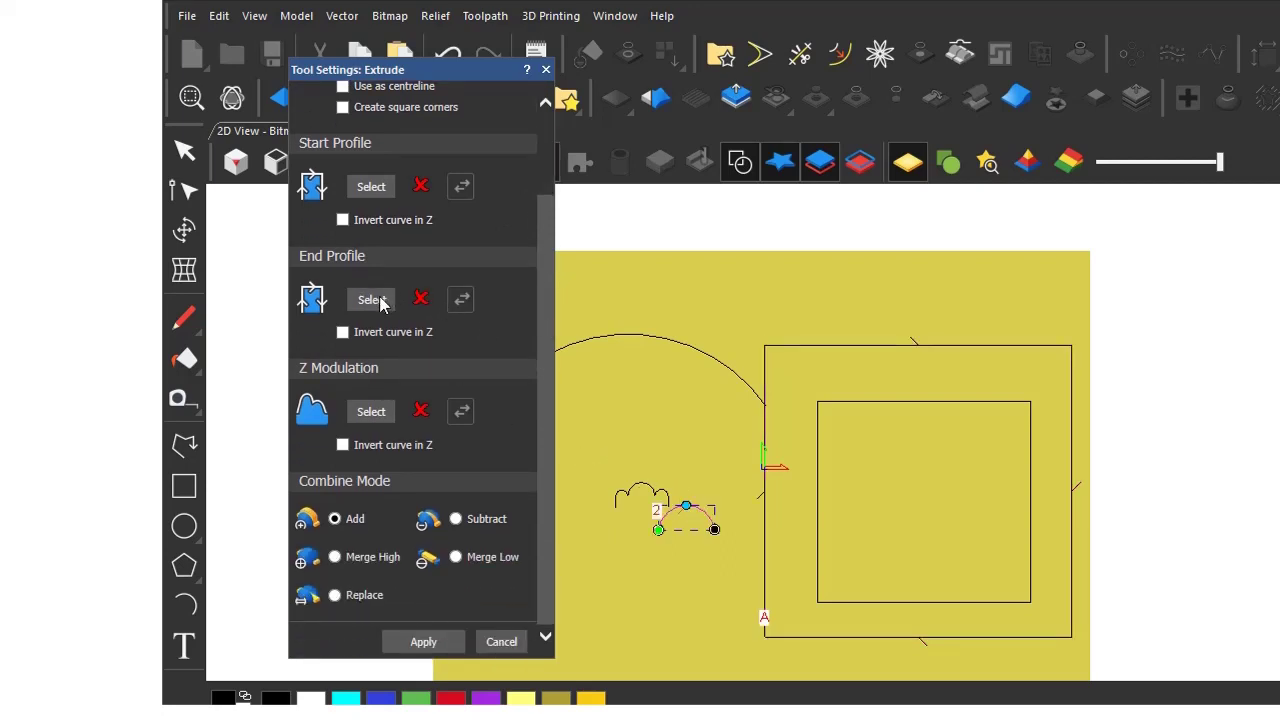
left_click(372, 188)
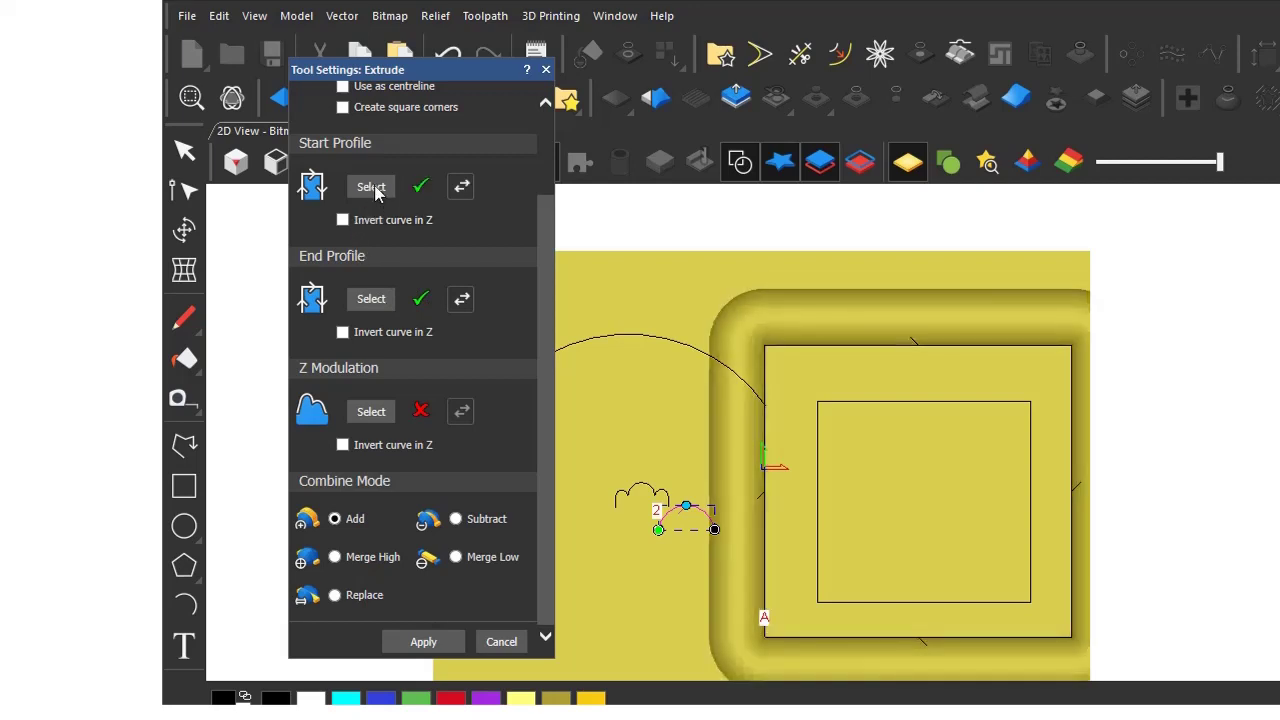
- Replace the end profile with the small three-lobed curve, choose Merge High, and cancel the extrusion without applying it
left_click(625, 497)
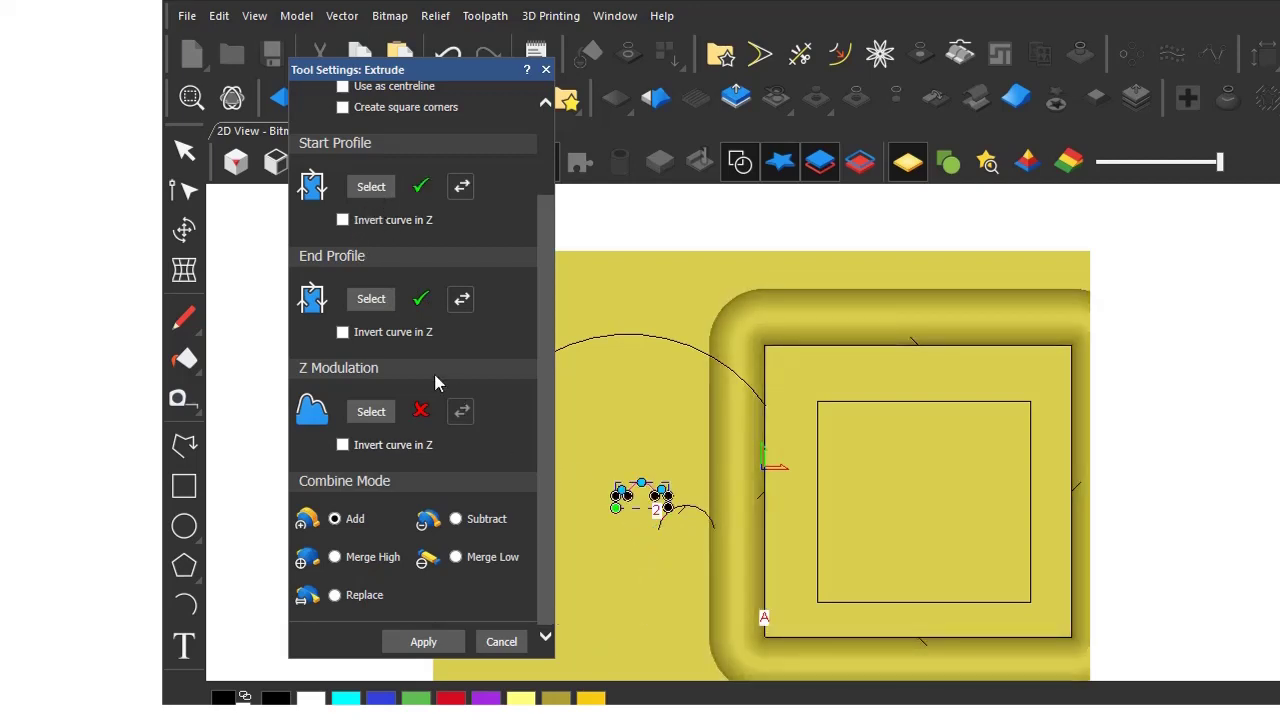
left_click(380, 306)
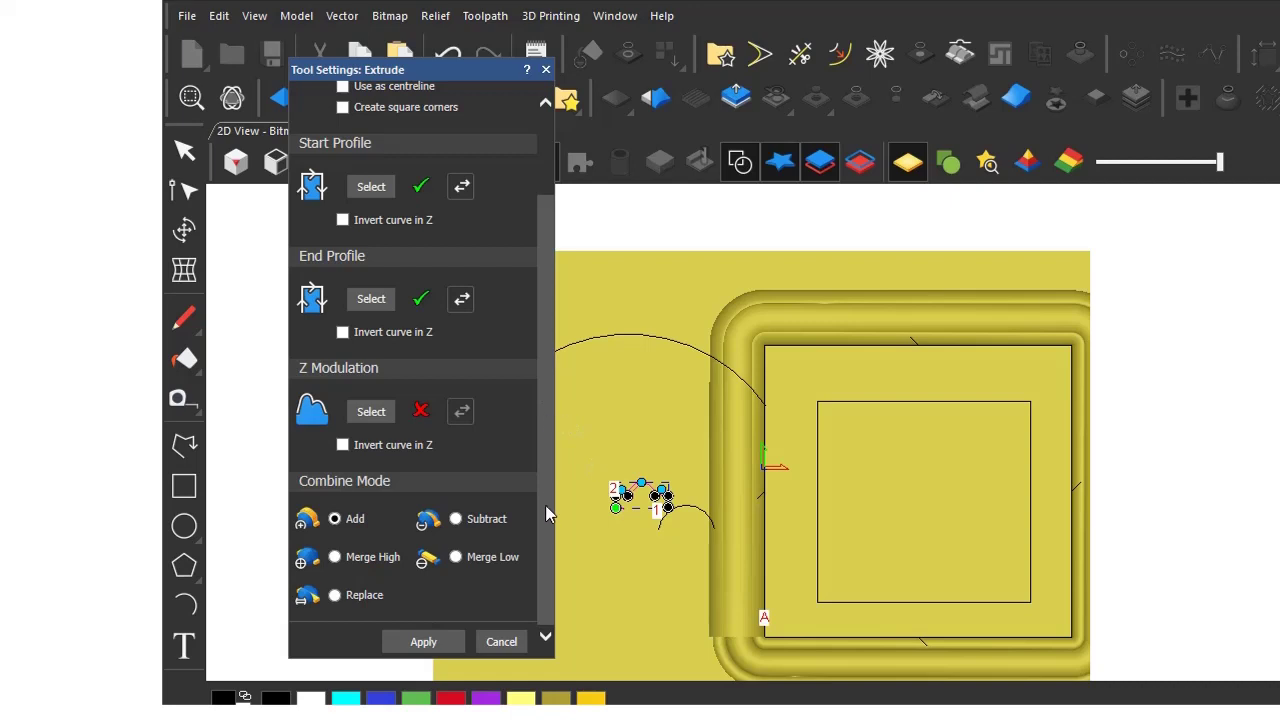
left_click(335, 558)
left_click(501, 642)
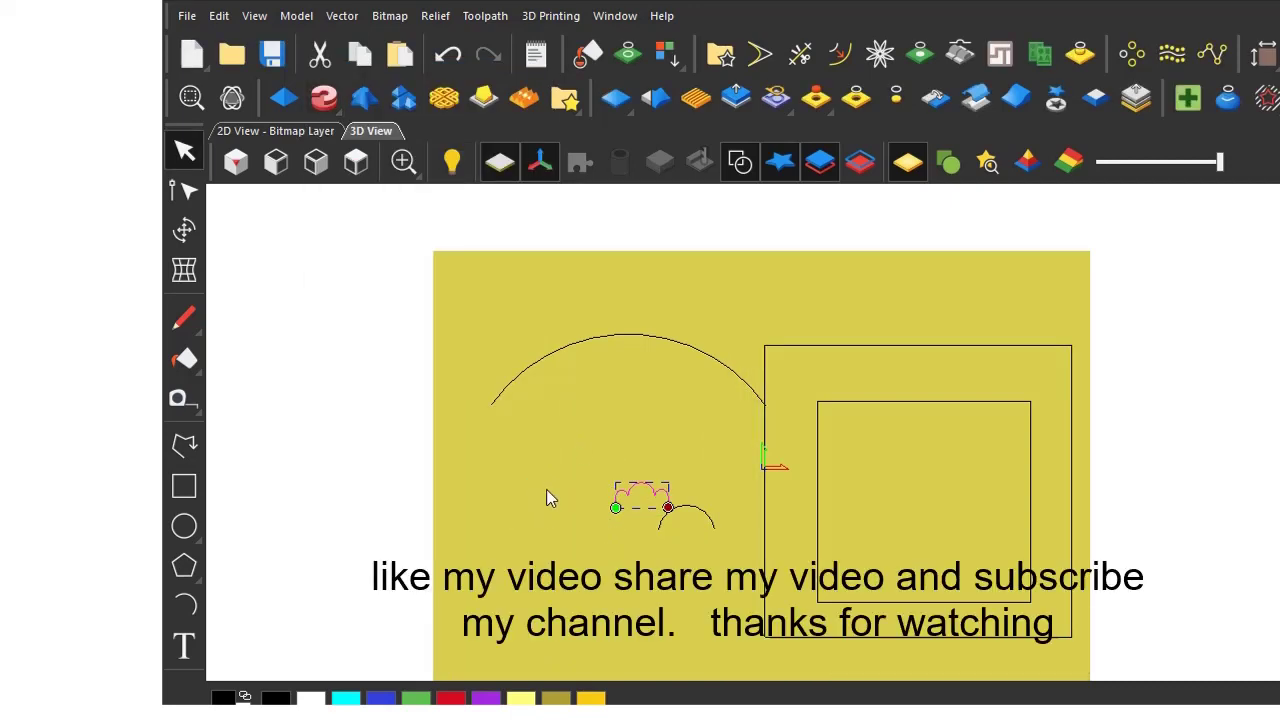